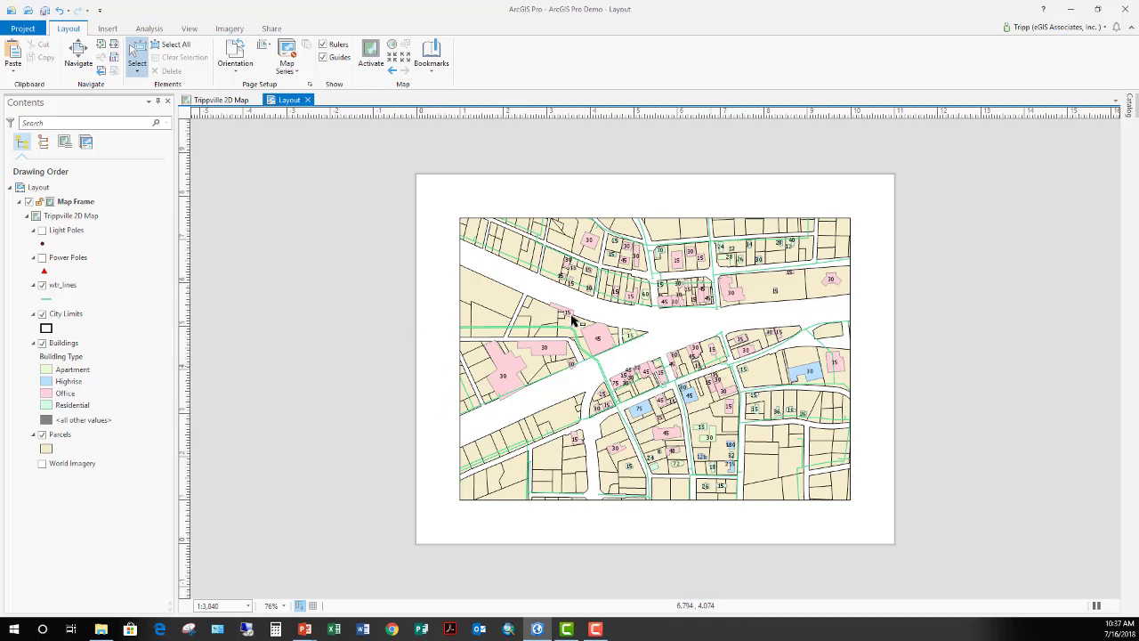
- Check the Trippville 2D Map's coordinate system in its properties, closing without changes
right_click(104, 217)
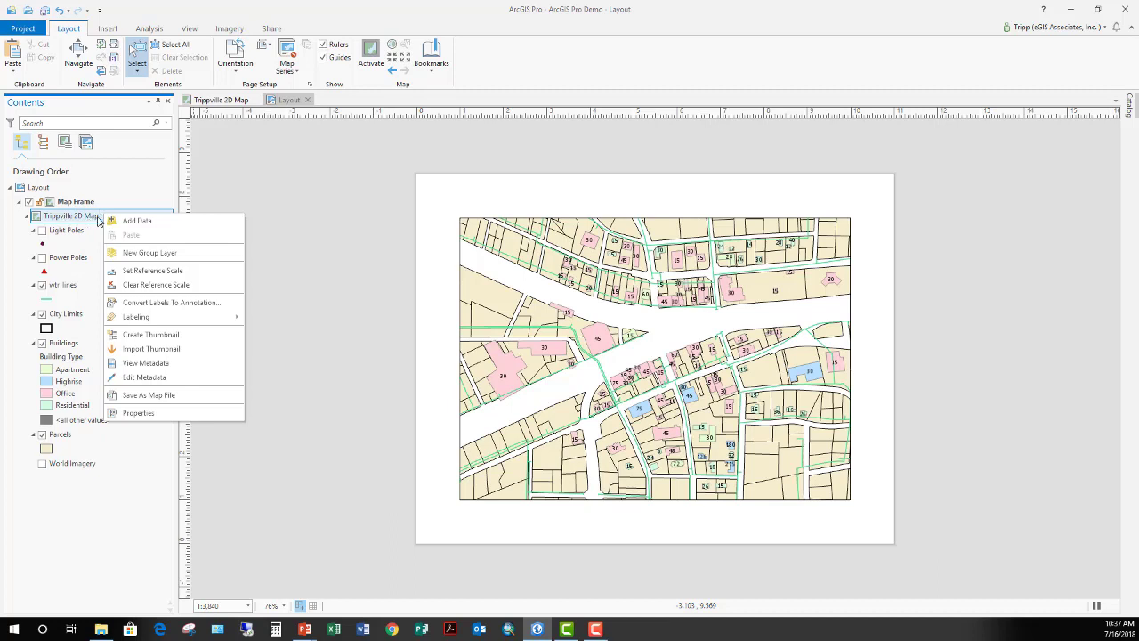
left_click(162, 415)
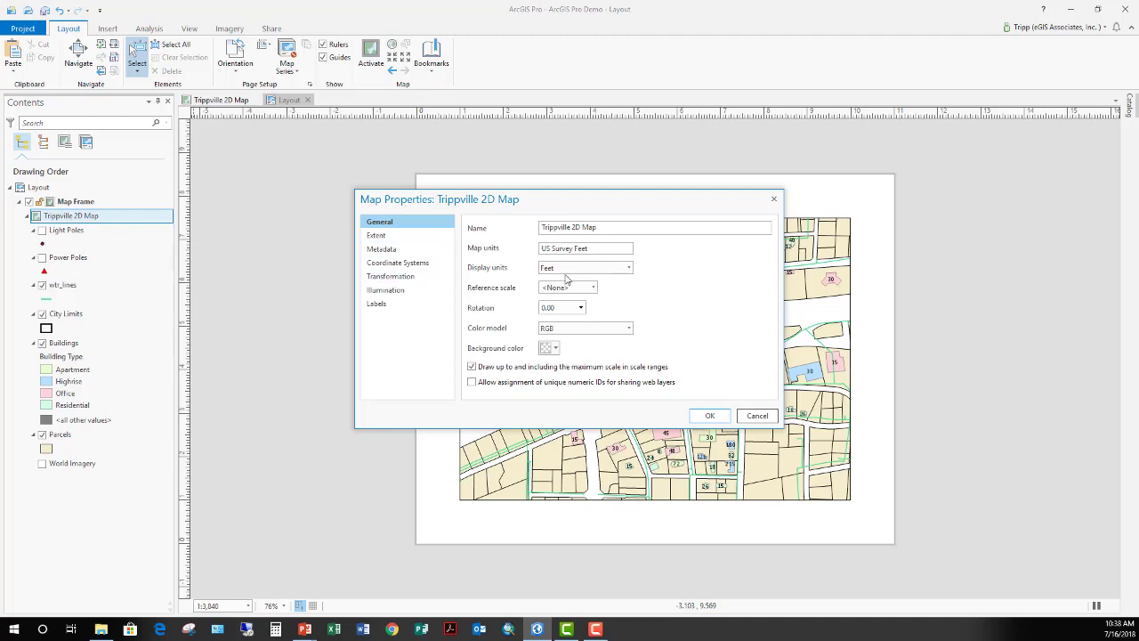
left_click(392, 264)
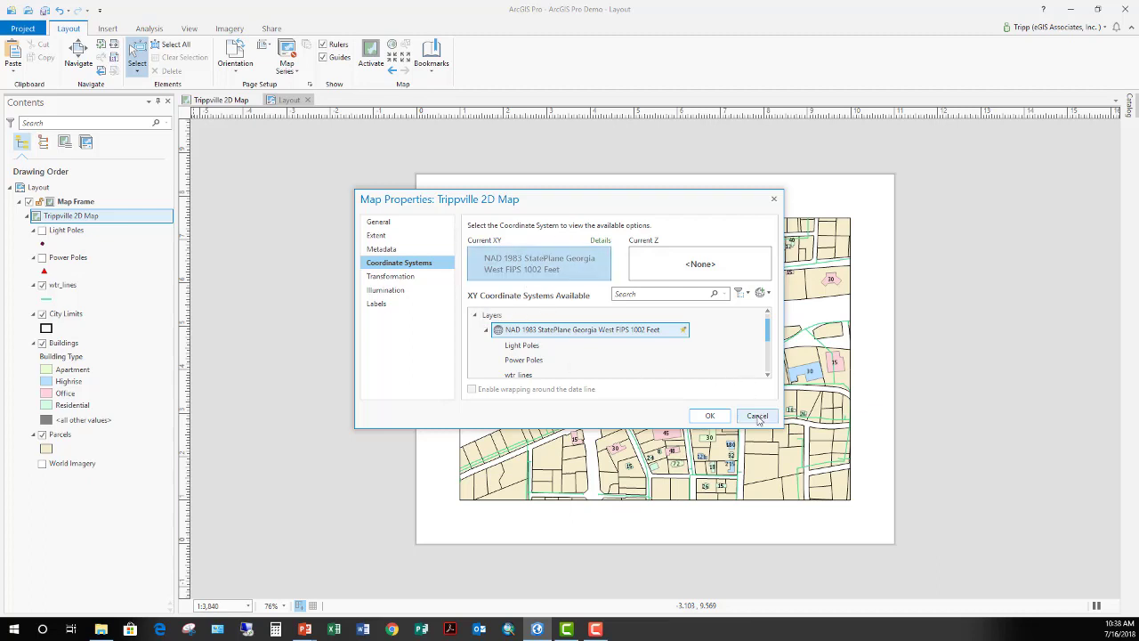
left_click(757, 417)
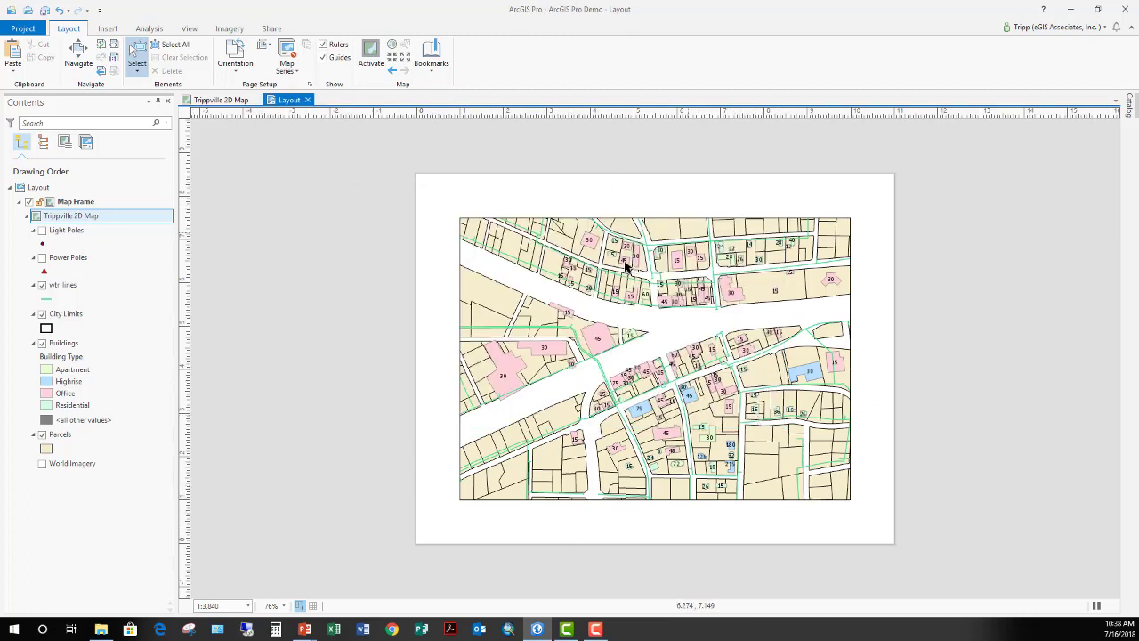
- Set the selected map frame's scale to 1 inch = 400 feet (1:4,800)
left_click(532, 258)
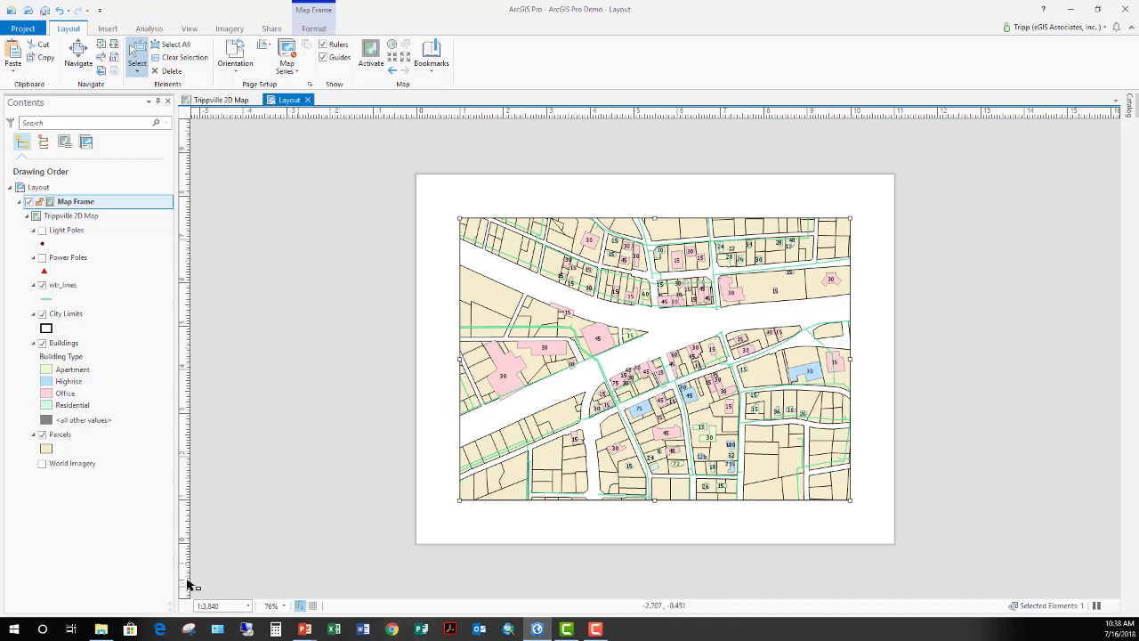
left_click(231, 605)
type("1 inch = 400 f")
left_click(245, 602)
left_click_drag(244, 602, 244, 601)
key("Return")
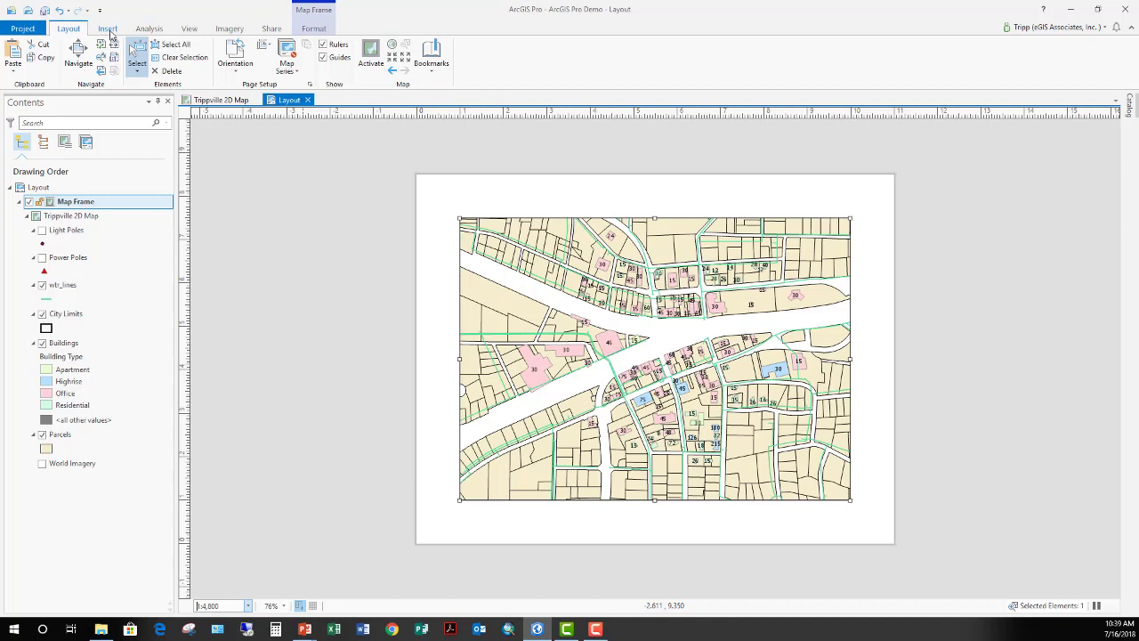
- Insert a Double Alternating Scale Bar 2 and position it below the map frame's lower-left corner
left_click(108, 30)
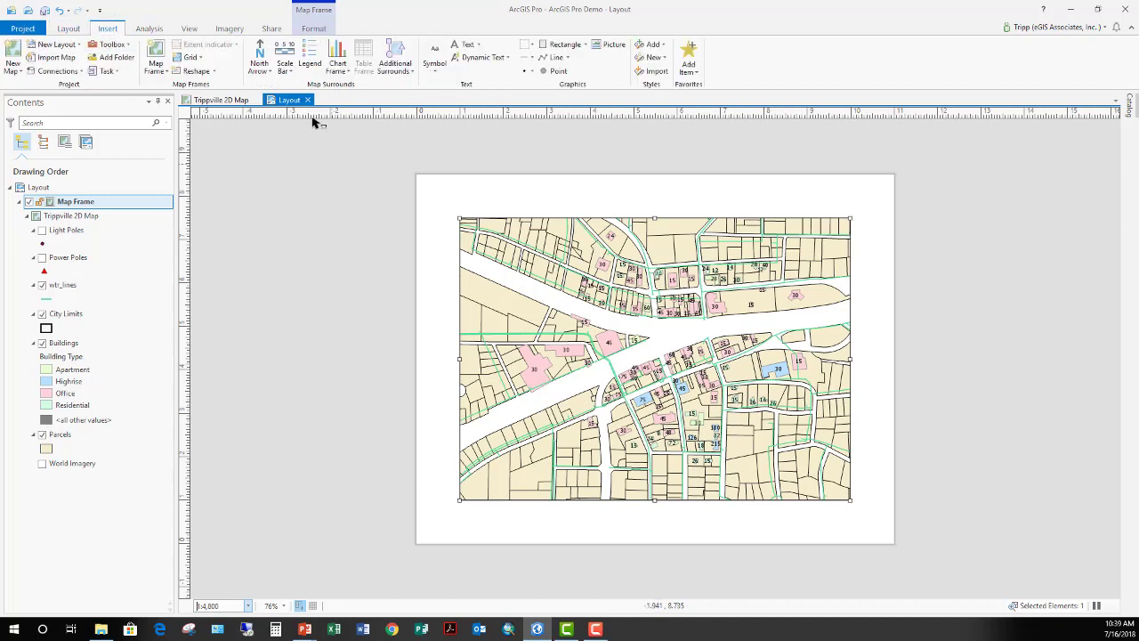
left_click(285, 67)
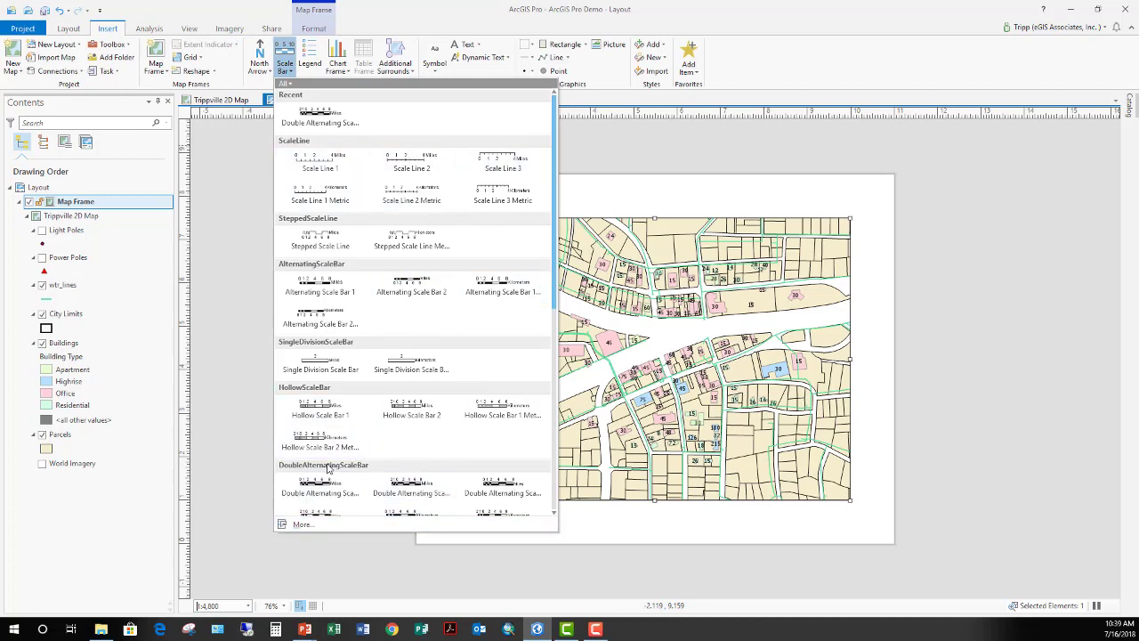
left_click(325, 122)
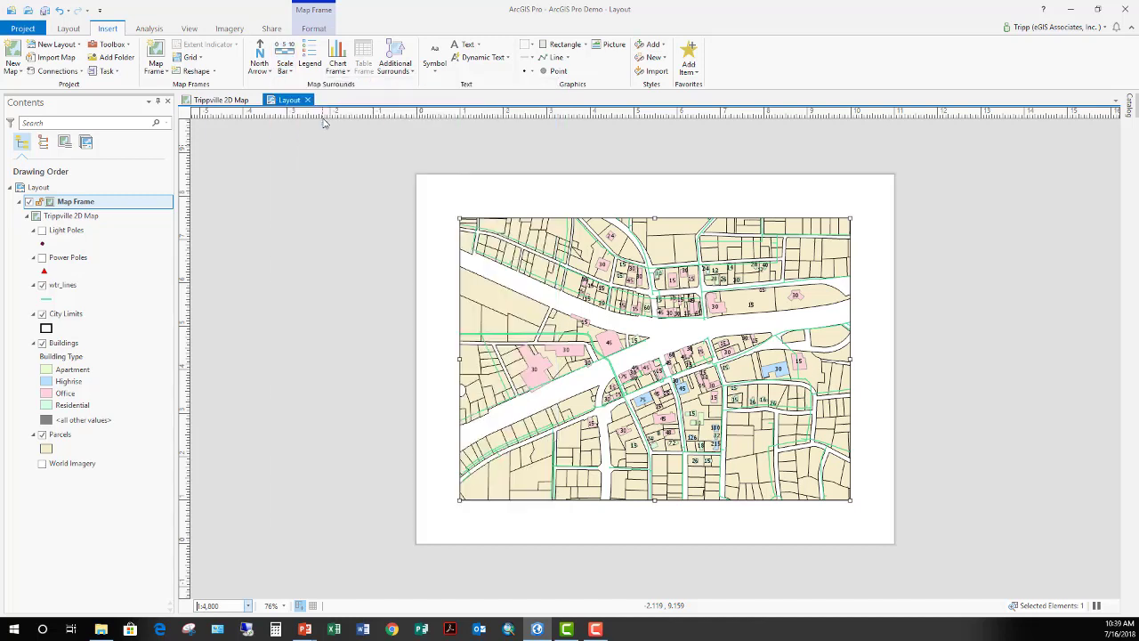
left_click(656, 343)
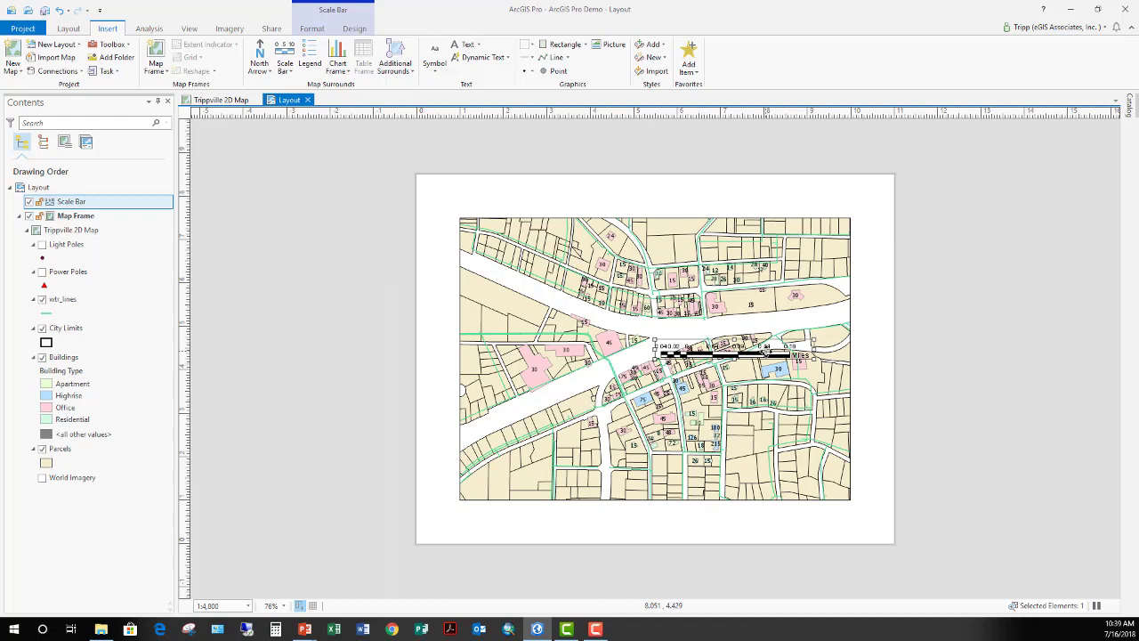
left_click_drag(756, 354, 583, 520)
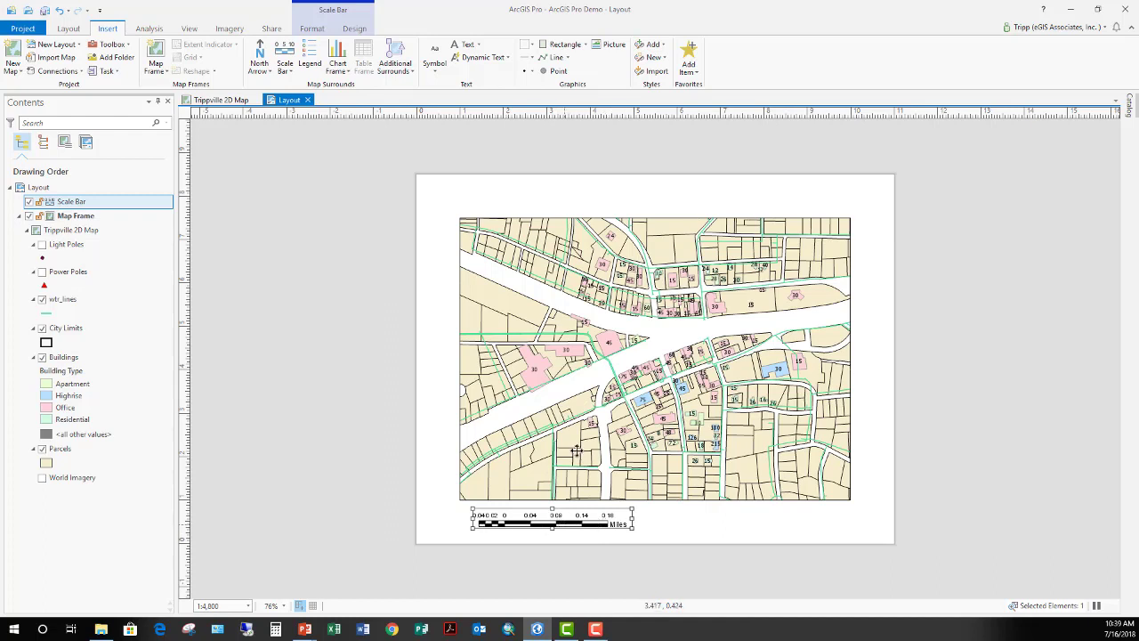
left_click(354, 28)
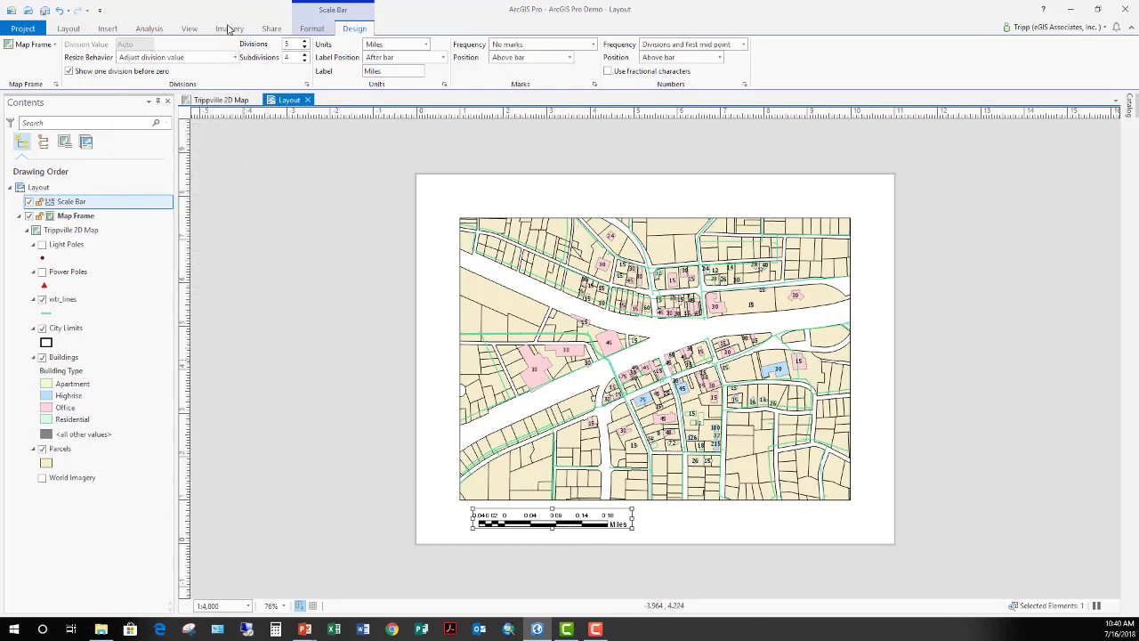
- Set scale bar resize to Adjust number of divisions, units to US Feet, division value 400
left_click(236, 57)
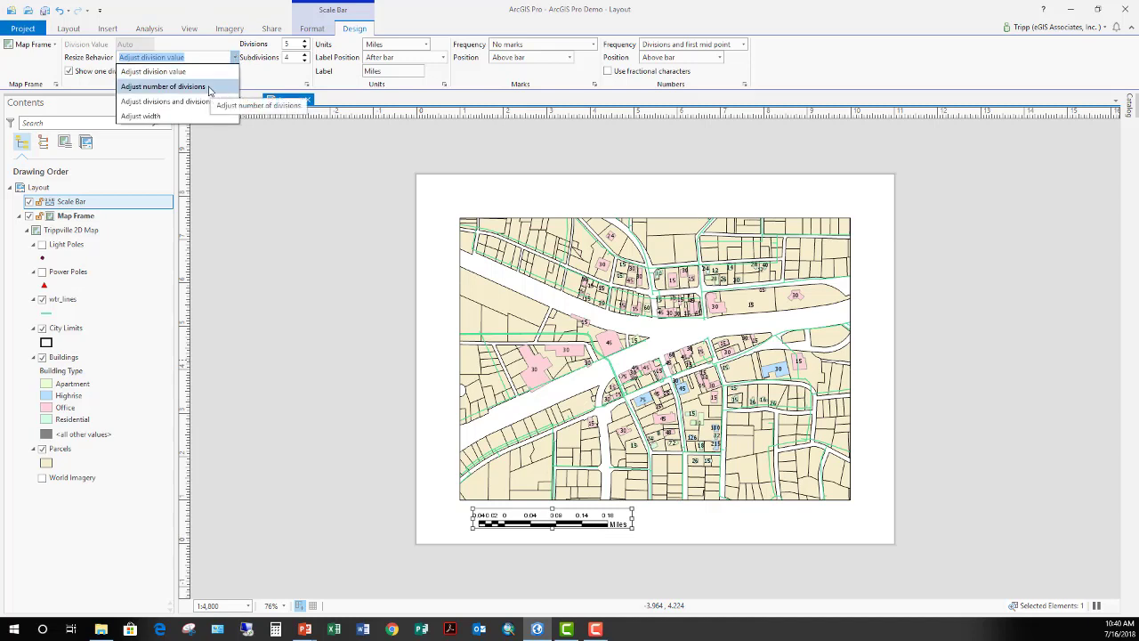
left_click(210, 87)
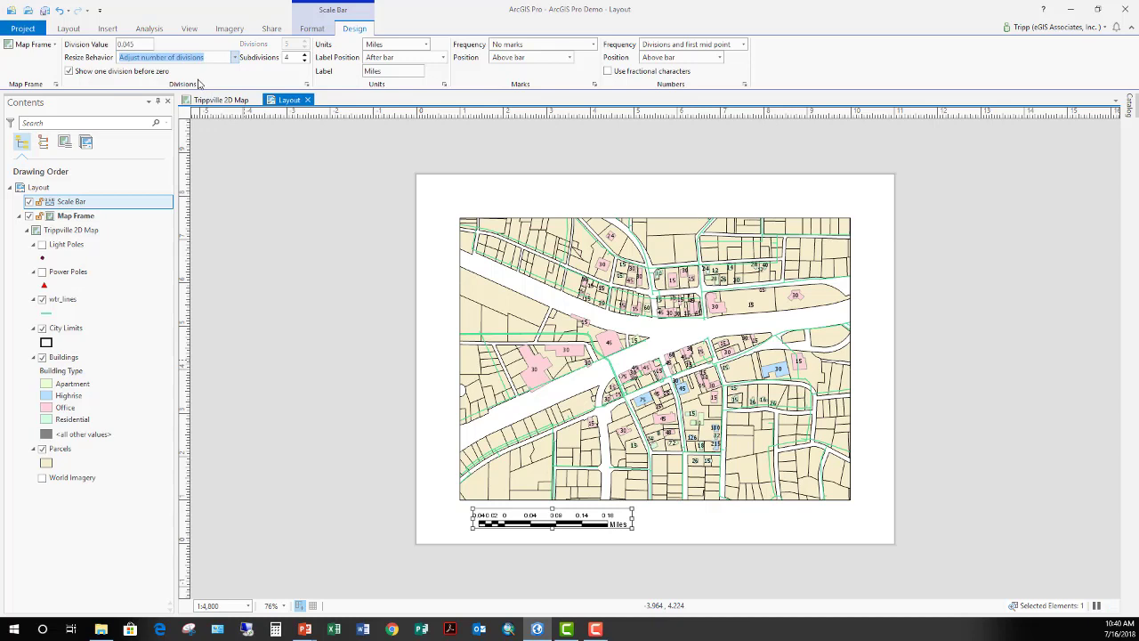
left_click(428, 45)
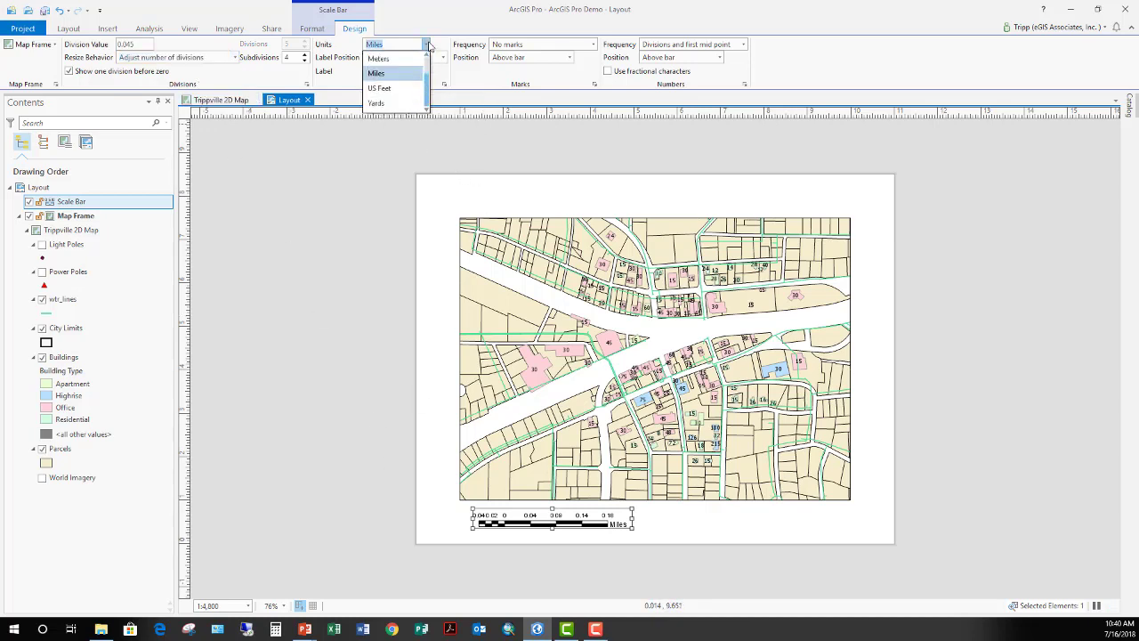
left_click(387, 91)
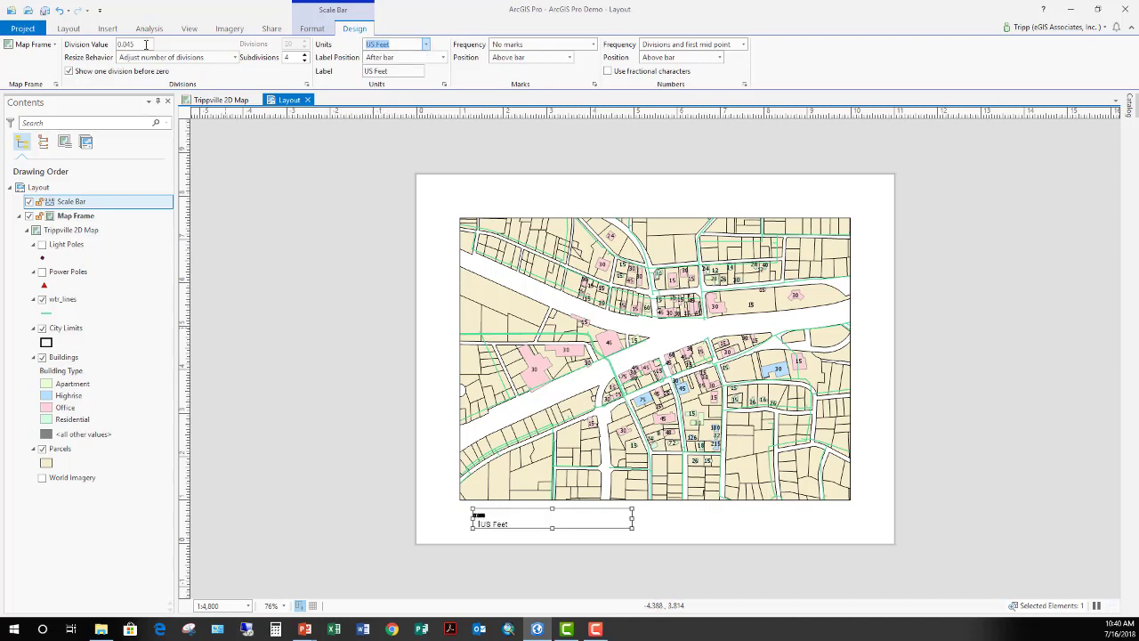
left_click_drag(151, 44, 89, 42)
type("6")
key("Return")
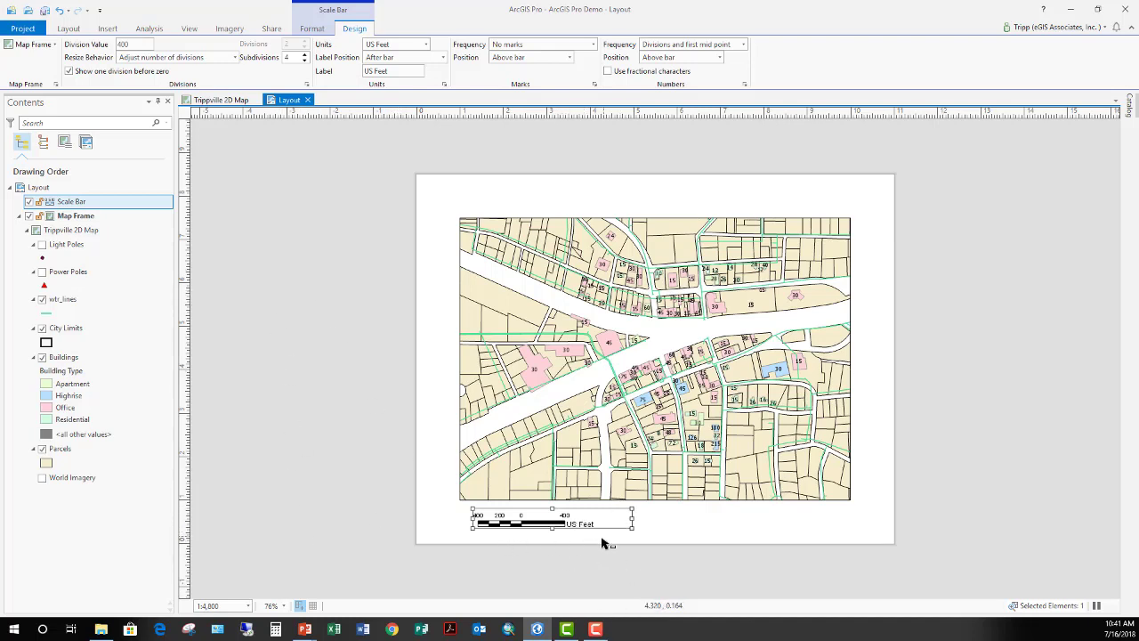
- Change the scale bar label to '1 inch = 400 feet' with Below center position
left_click(400, 69)
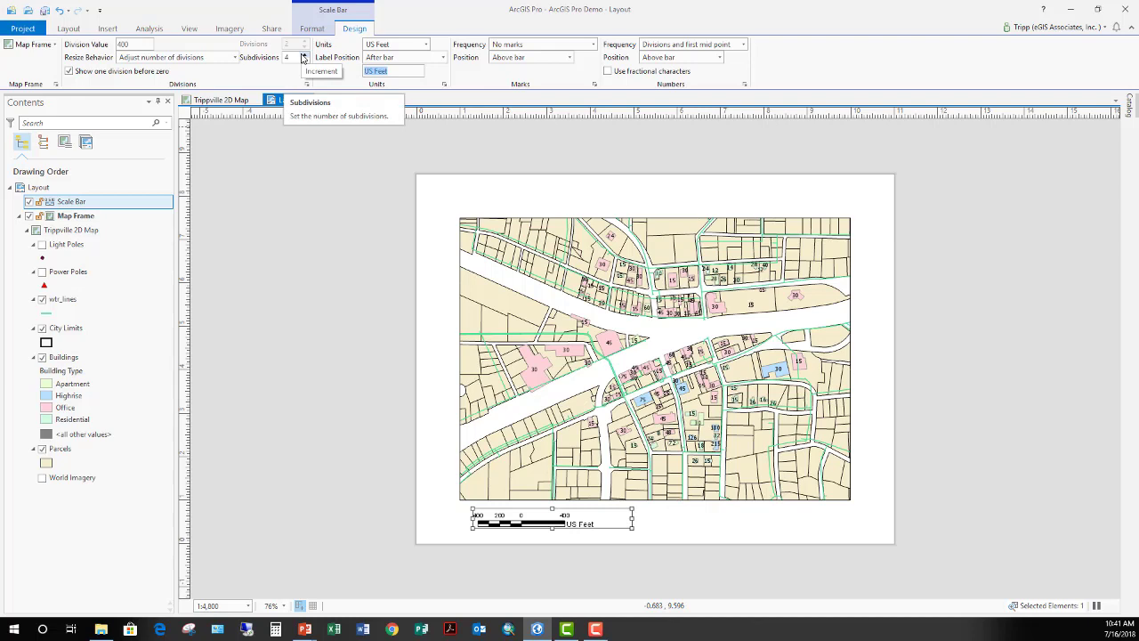
type("F")
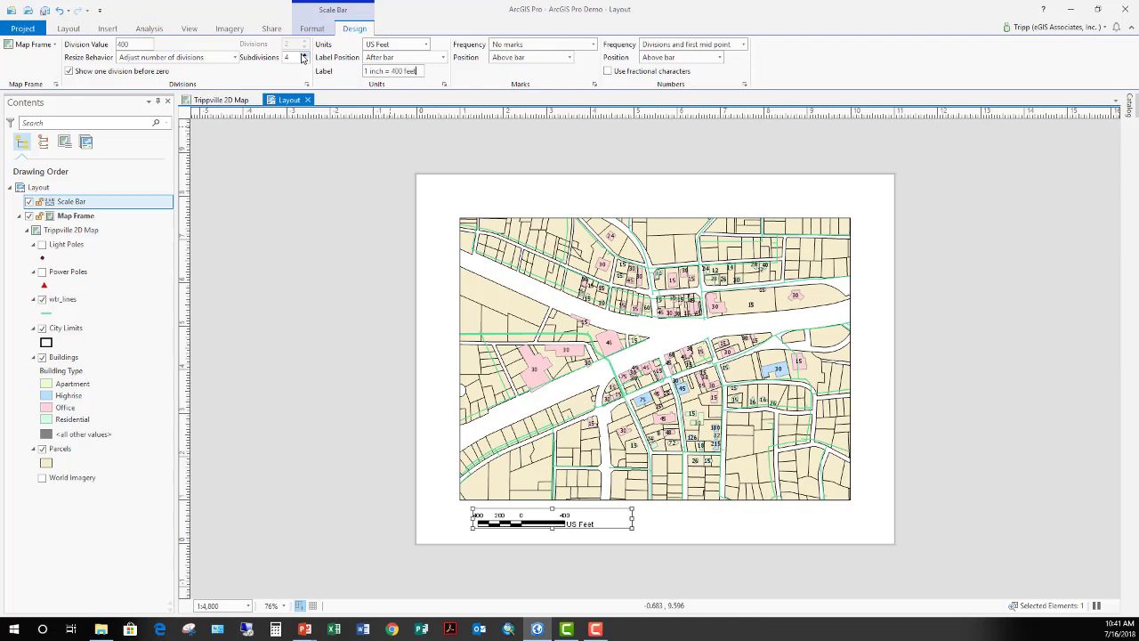
key("Return")
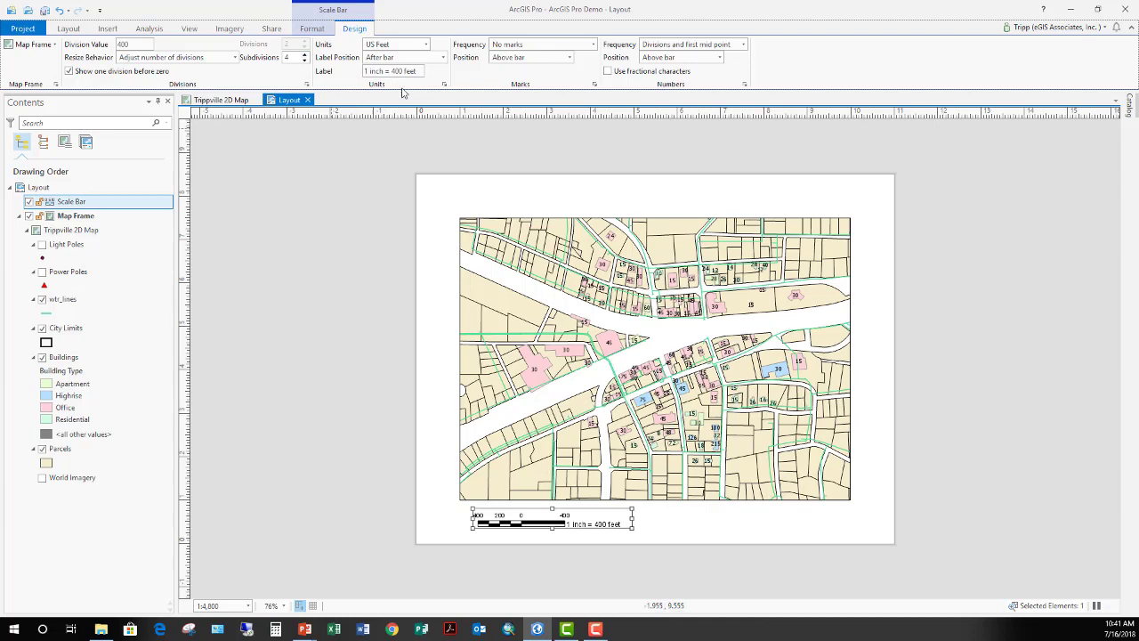
left_click(441, 58)
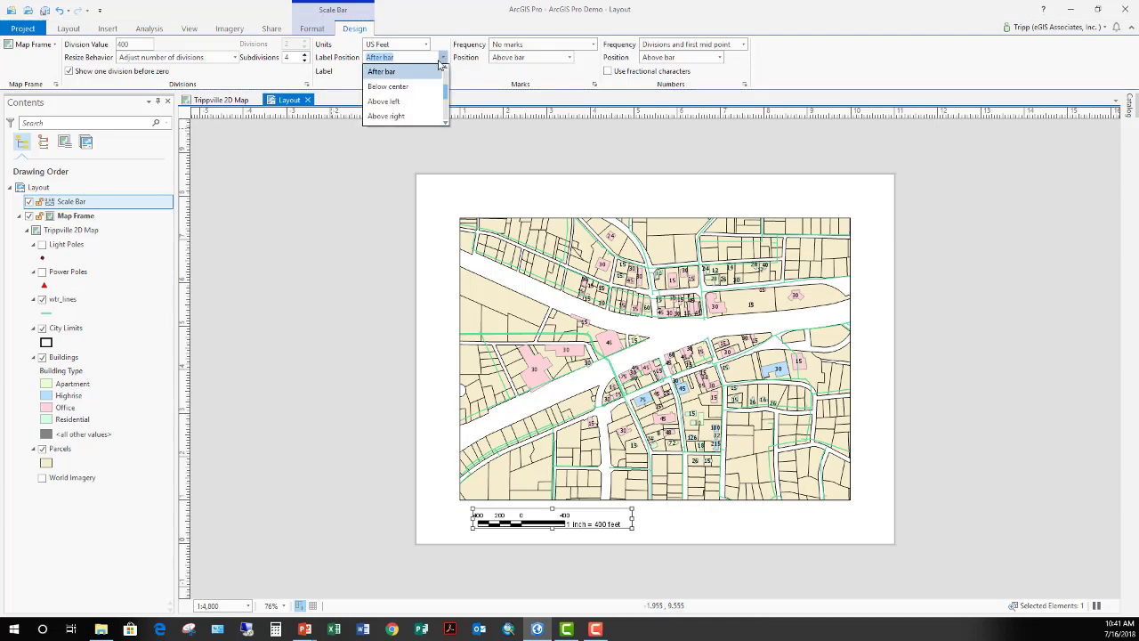
left_click(431, 86)
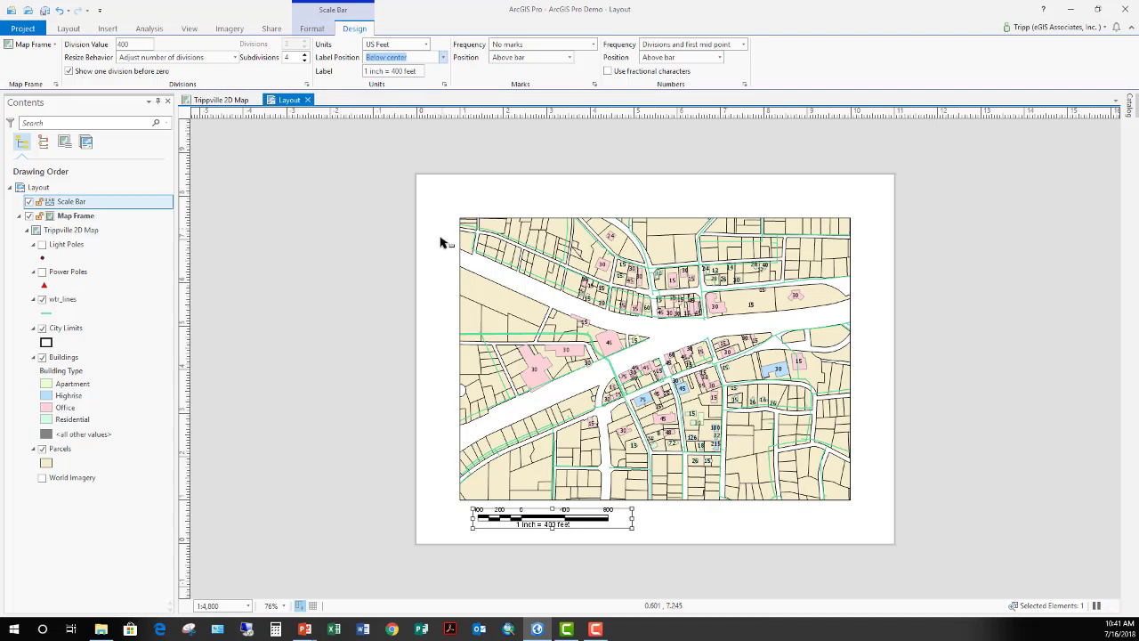
- Deselect the scale bar and select the 1:4,800 map frame on the layout
left_click(326, 452)
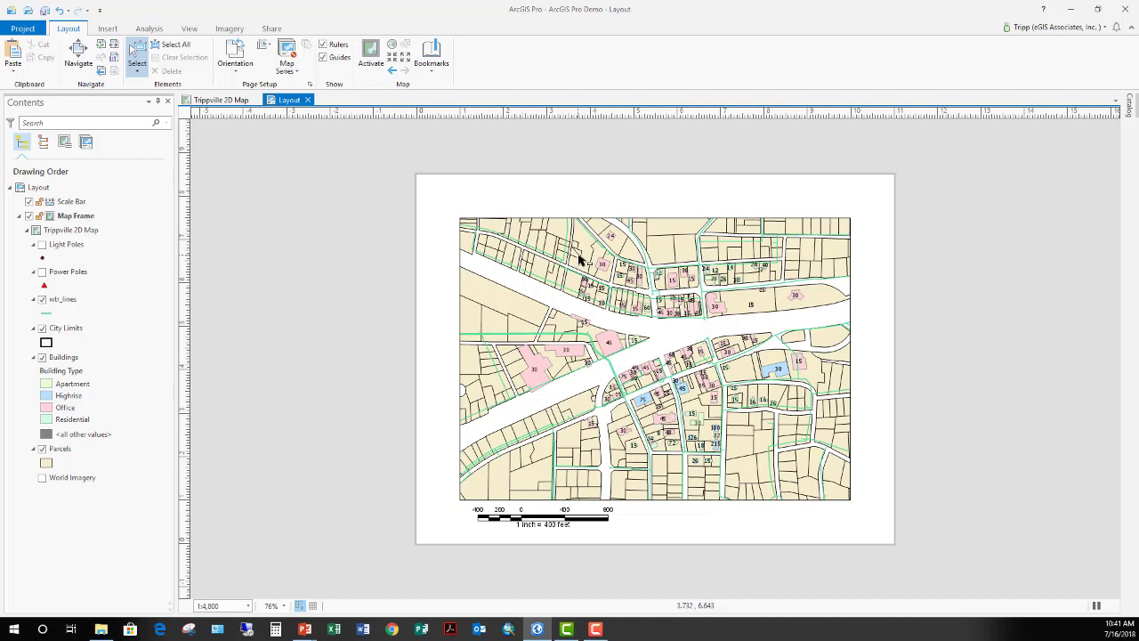
left_click(583, 276)
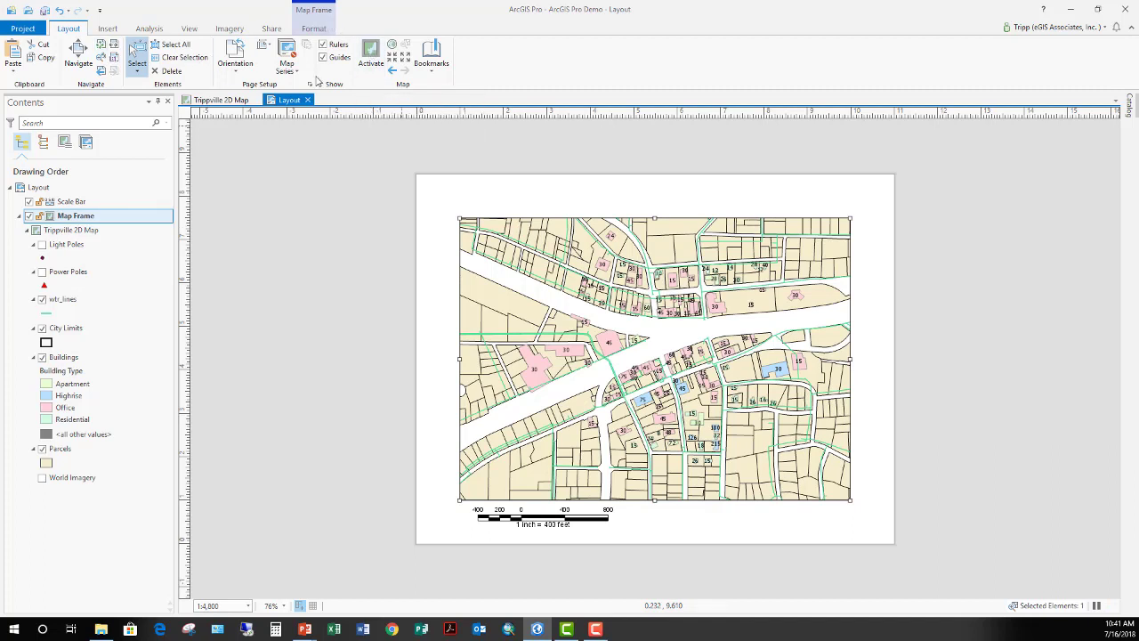
- Activate the map frame, pan the map slightly, then close activation
left_click(372, 51)
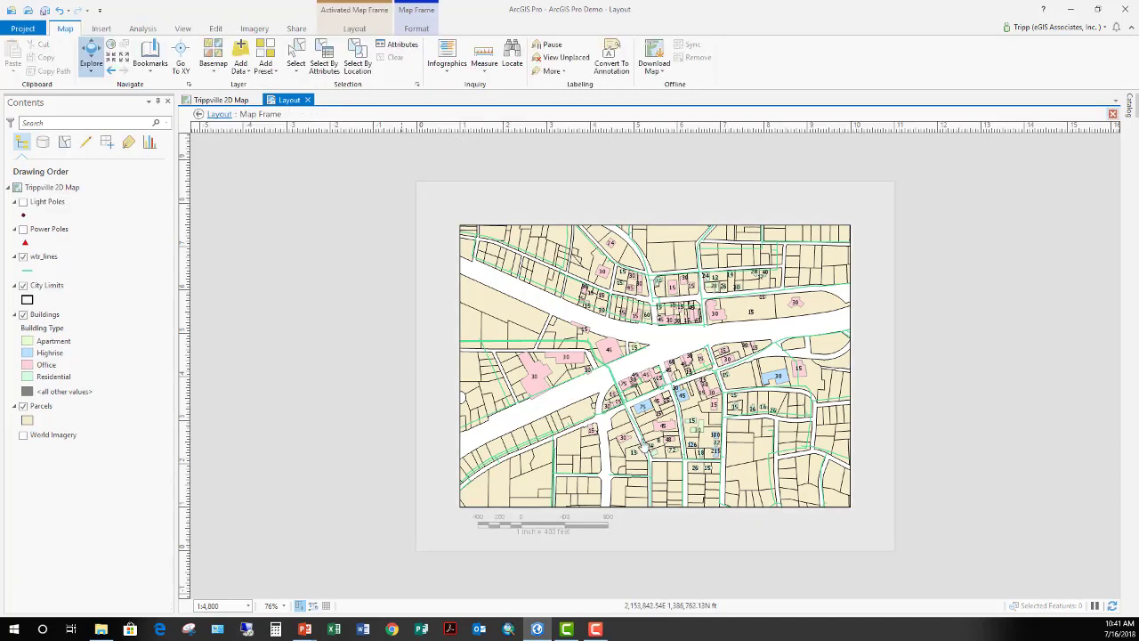
left_click_drag(702, 324, 672, 357)
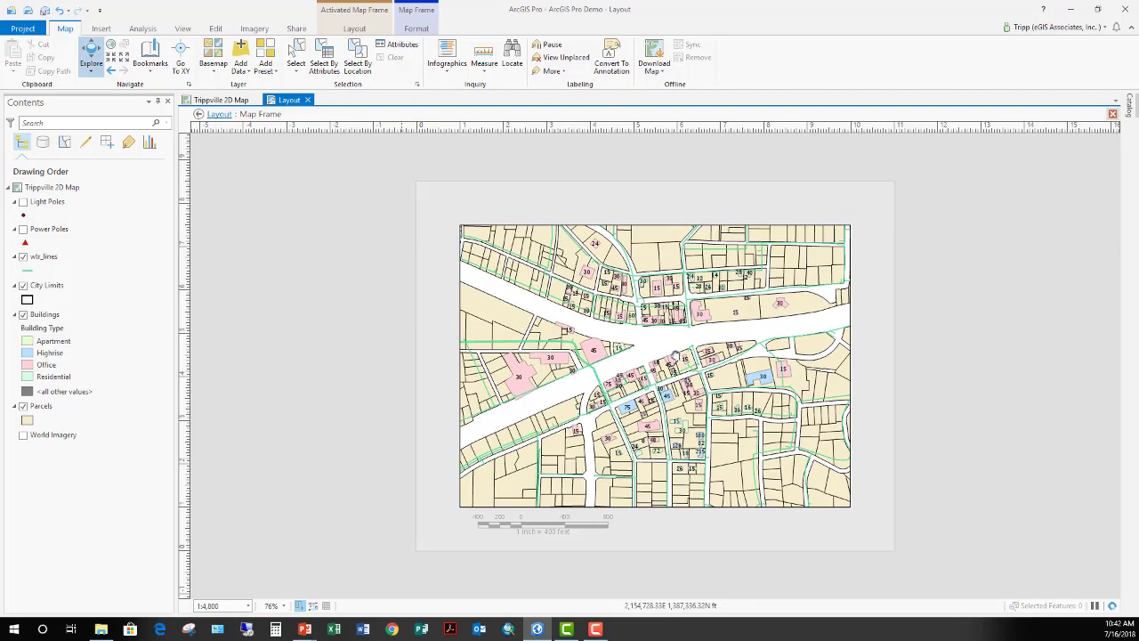
left_click(356, 30)
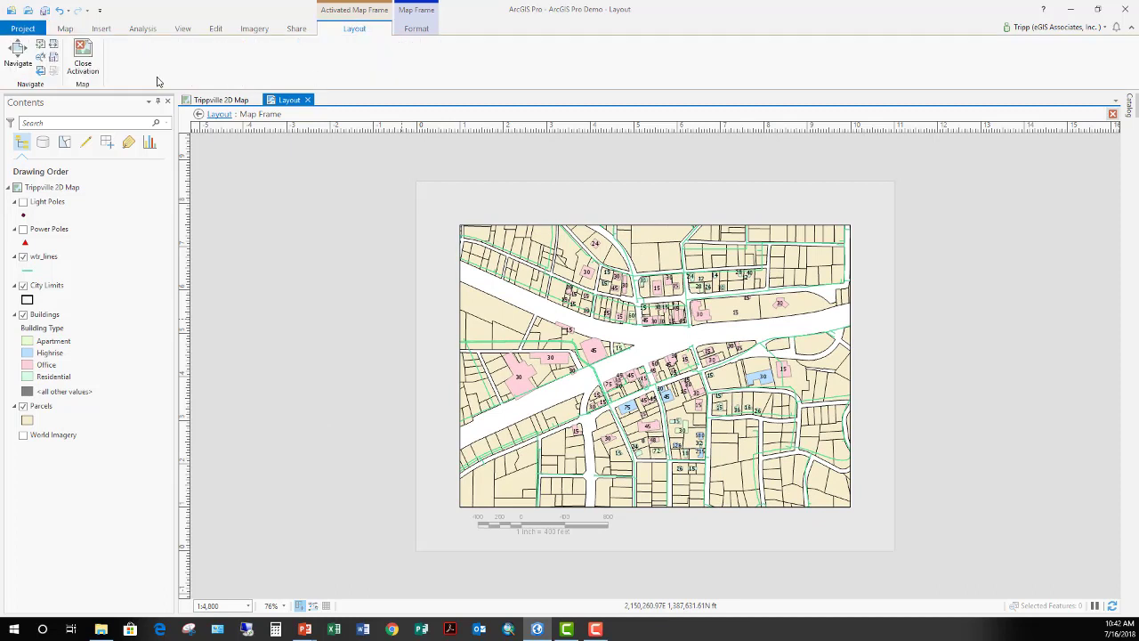
left_click(82, 57)
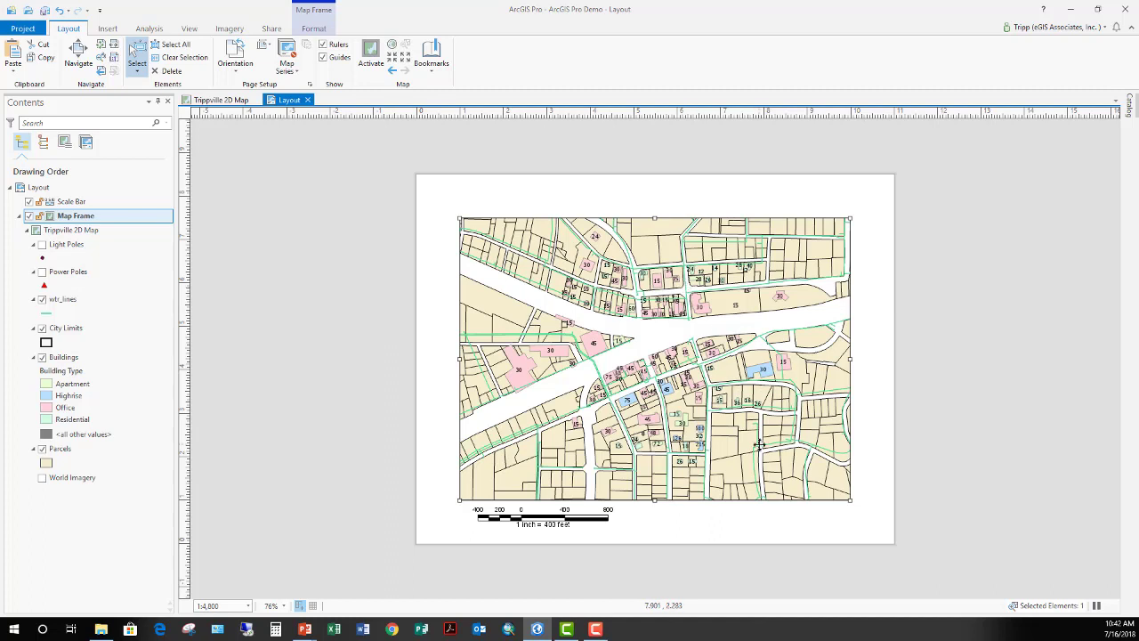
- Create bookmark 'Print 1 inch = 400 feet' described 'Print location and scale for layout.'
left_click(431, 64)
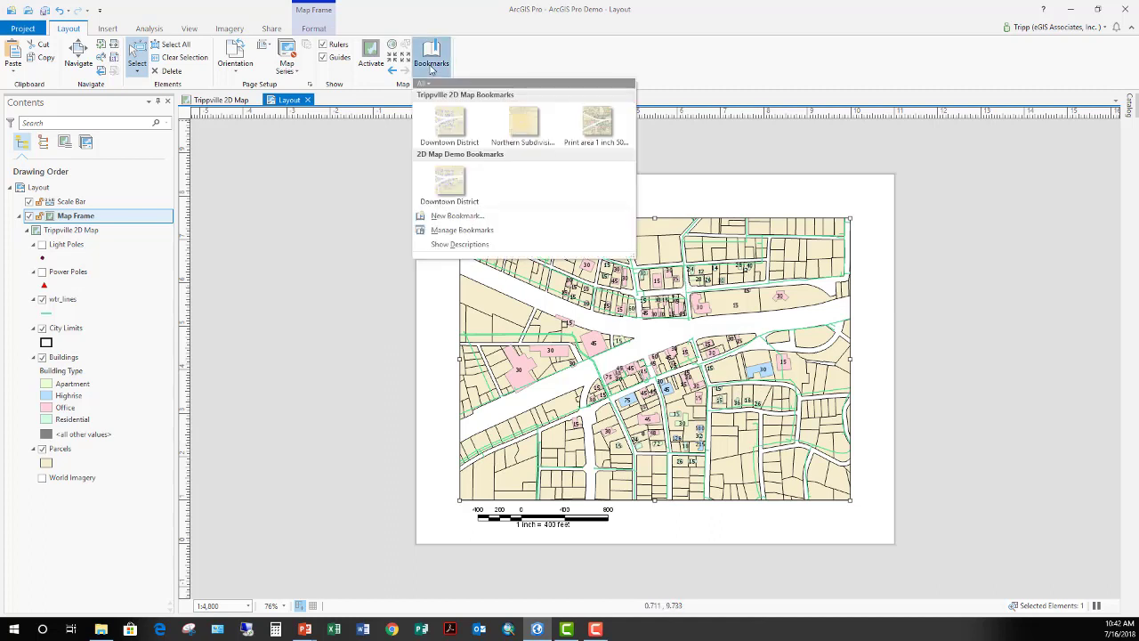
left_click(455, 216)
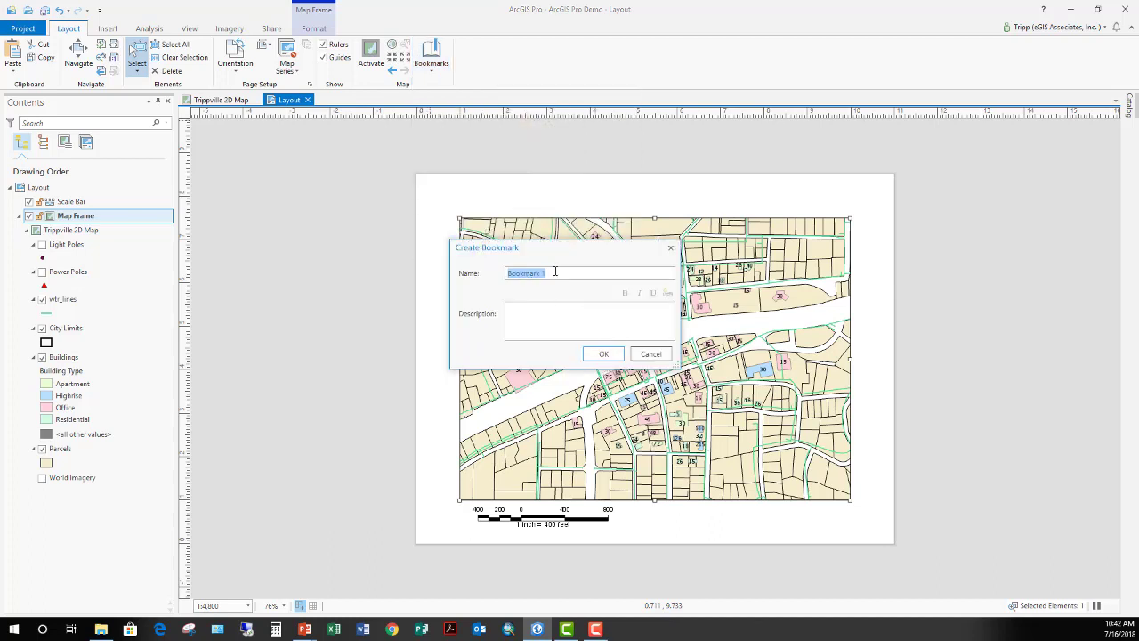
type("R")
type("rint")
type(" 1 inch")
type(" = 400 feet")
left_click(524, 317)
type("Print location and scale fopr")
key("BackSpace")
key("BackSpace")
type("r layout.")
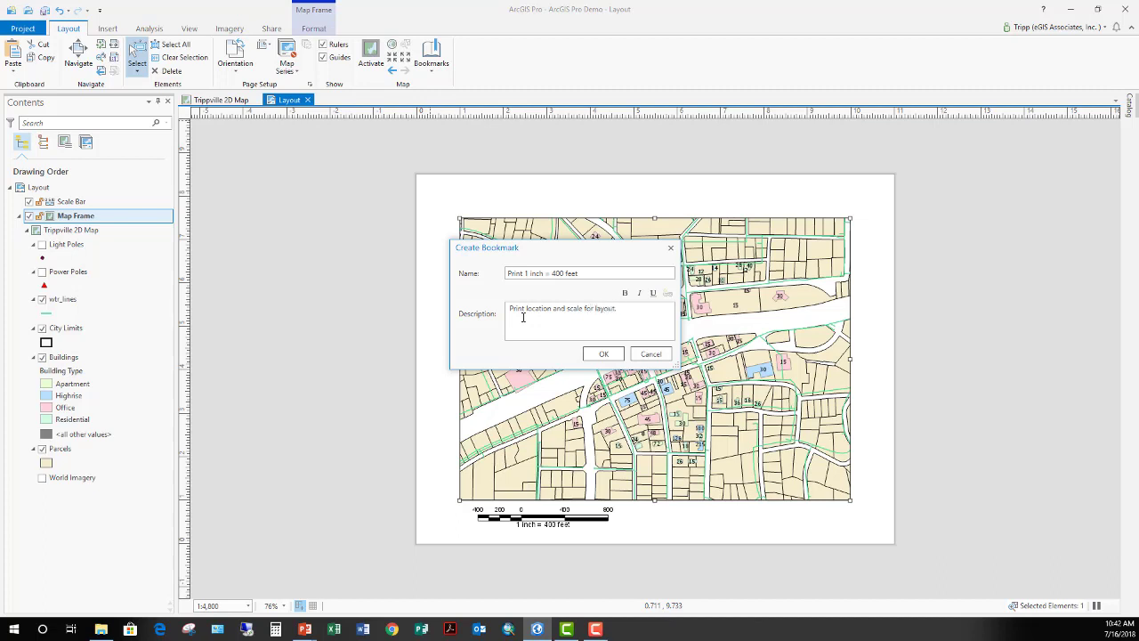
left_click(604, 354)
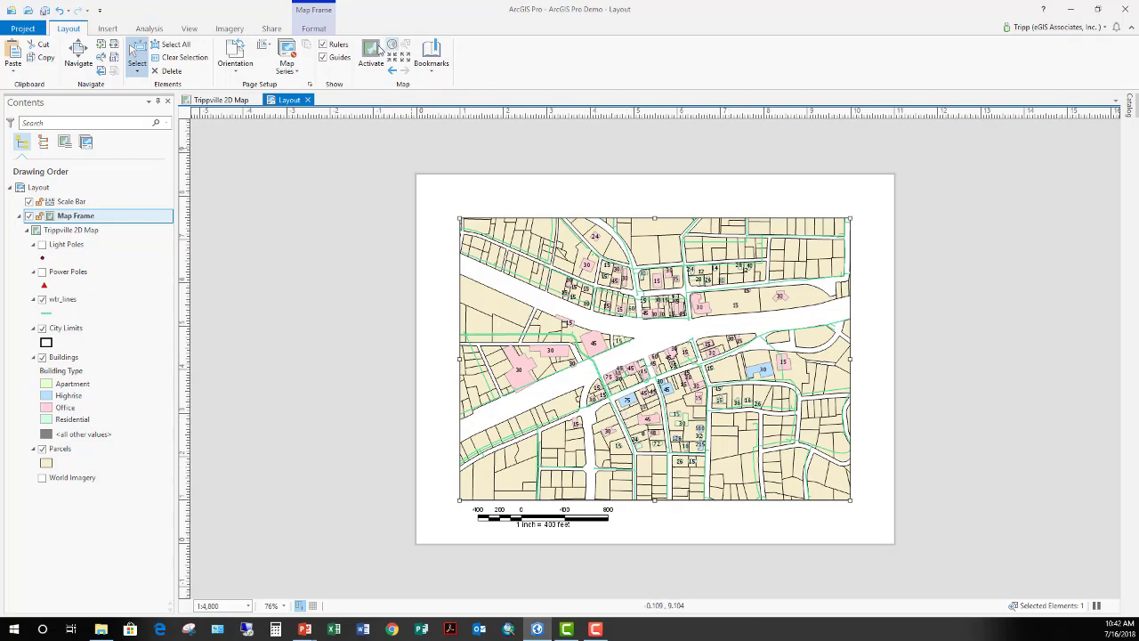
- Zoom out and pan the map away, then restore the view with the 'Print 1 inch = 400 feet' bookmark
left_click(371, 55)
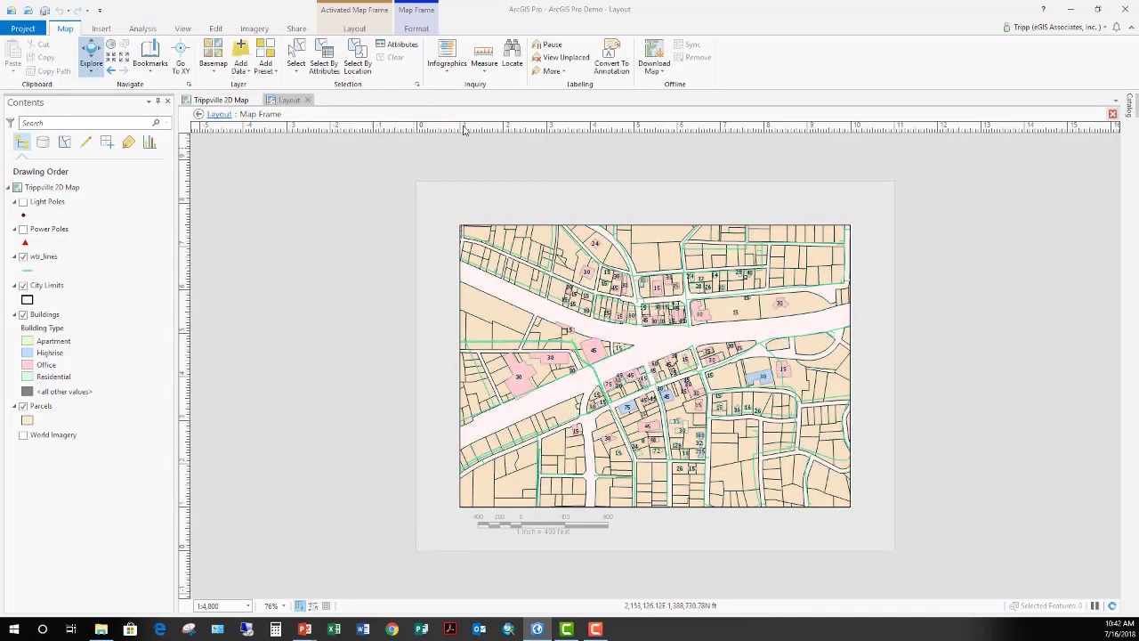
scroll(574, 367, "down", 2)
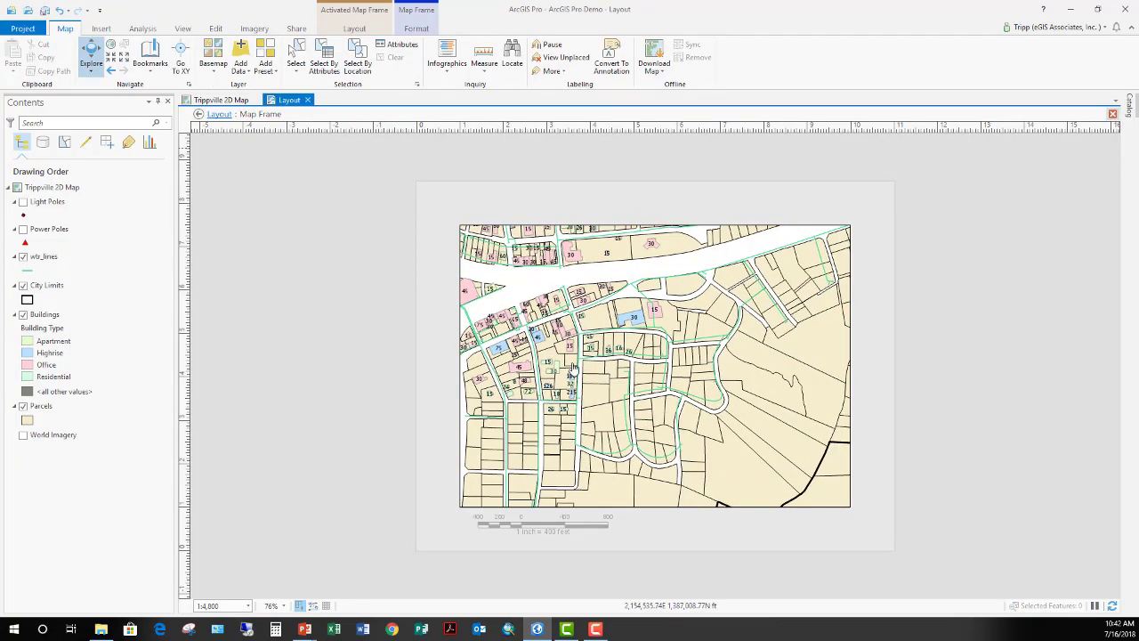
scroll(577, 370, "down", 3)
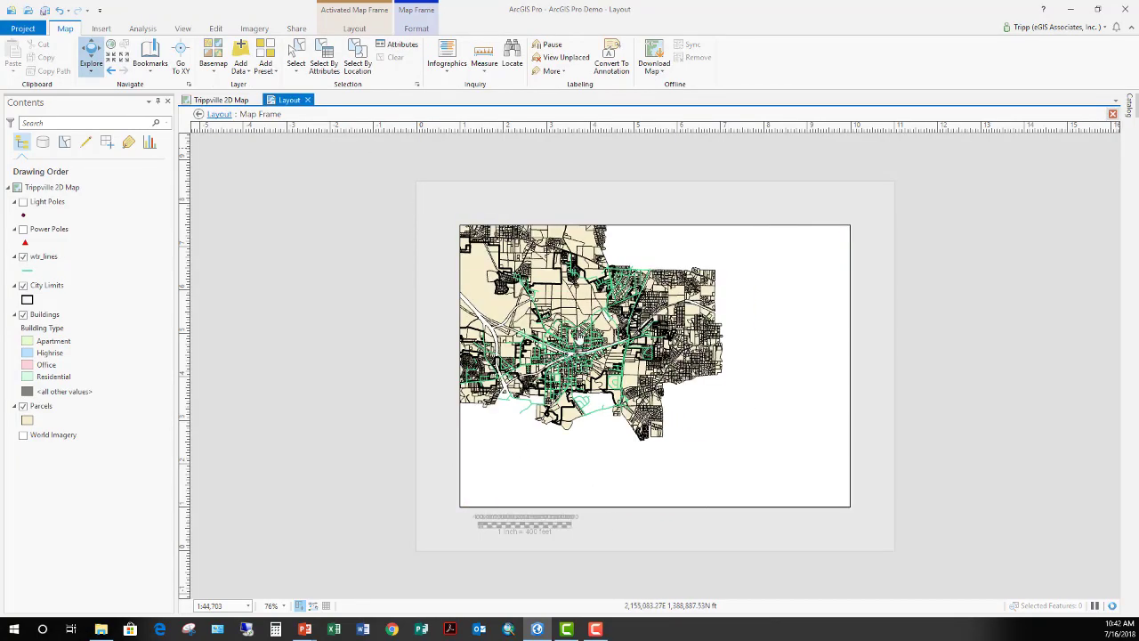
left_click_drag(703, 374, 917, 542)
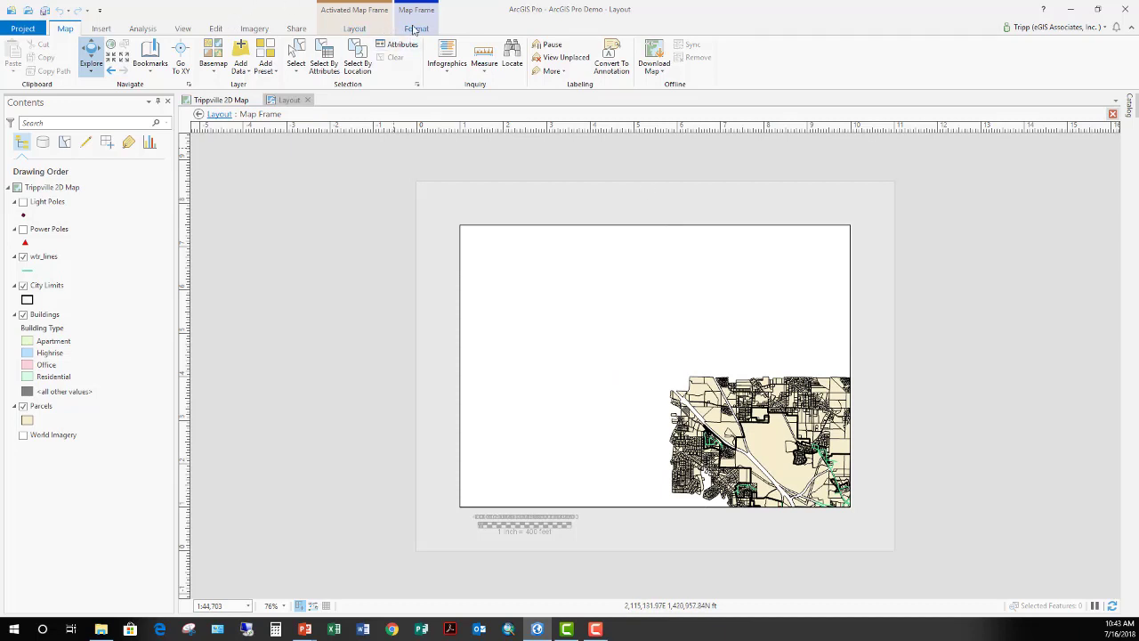
left_click(354, 28)
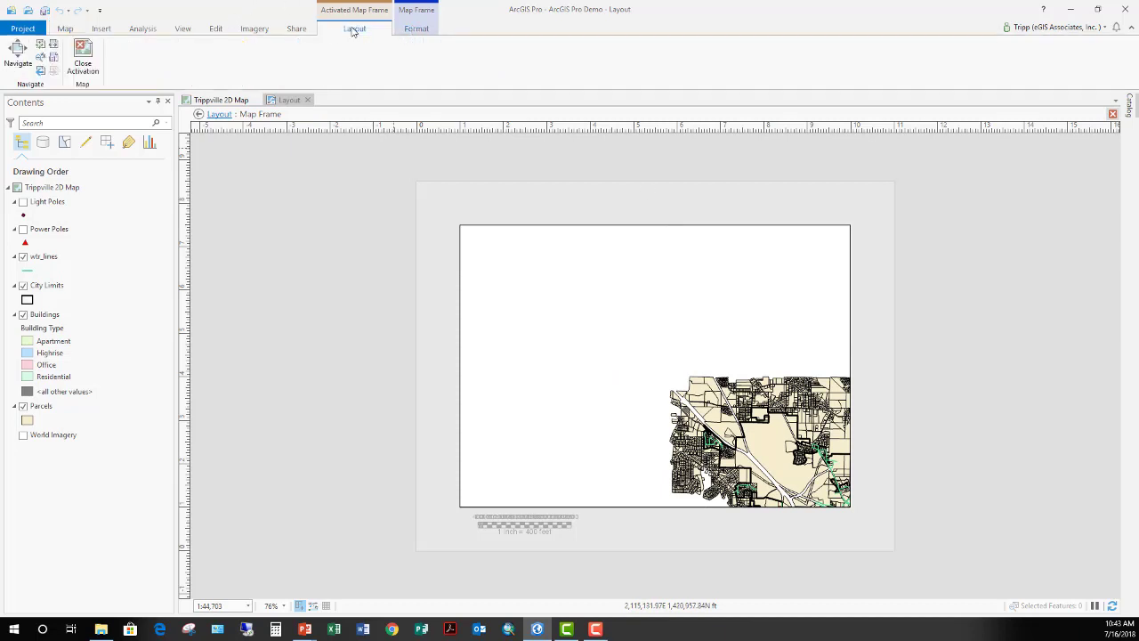
left_click(89, 61)
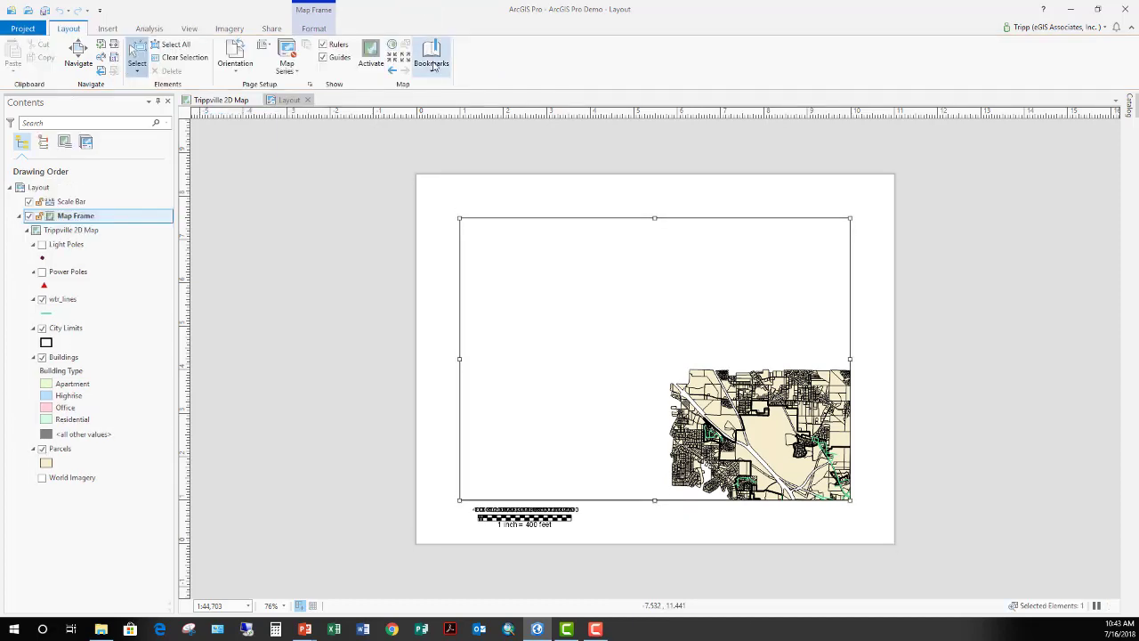
left_click(432, 64)
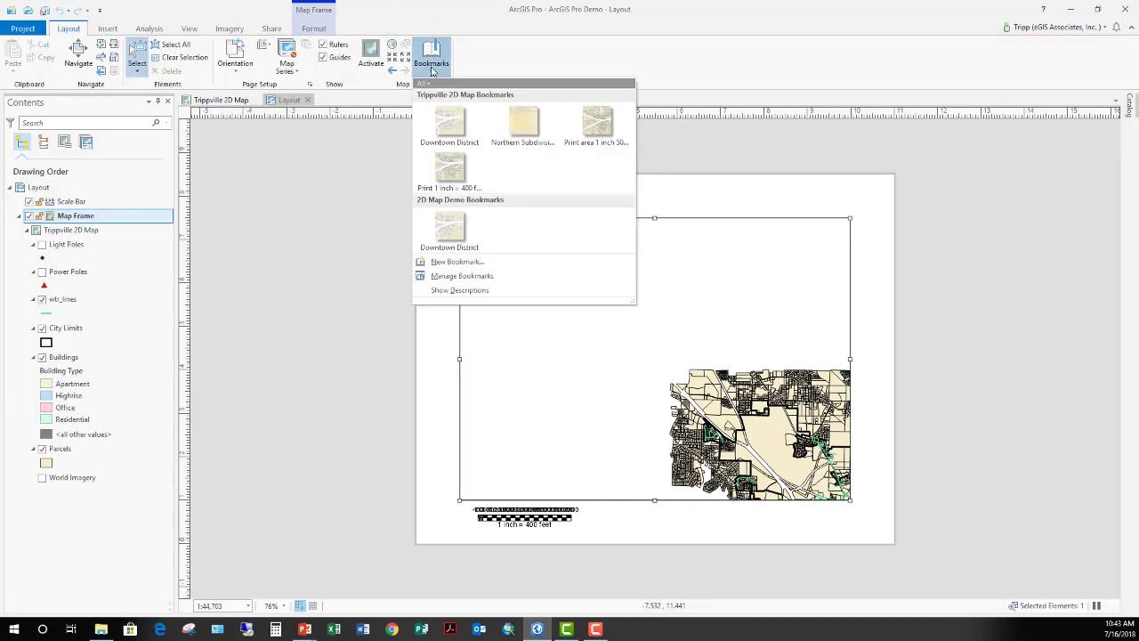
left_click(448, 167)
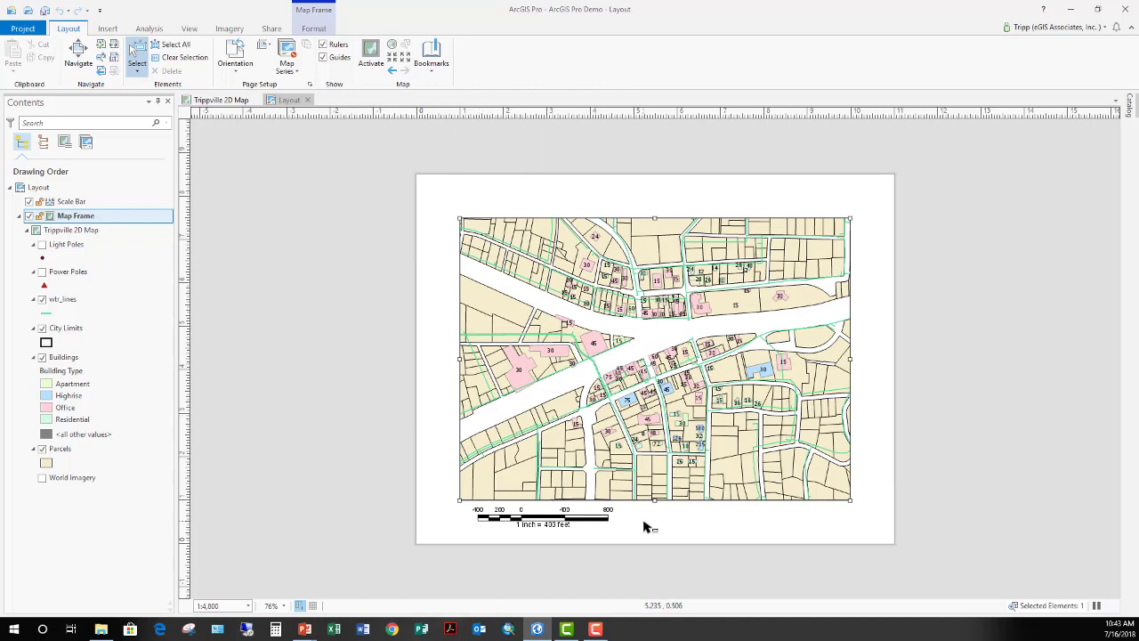
- Set the map frame's constraint to Fixed center and scale in its properties
right_click(62, 220)
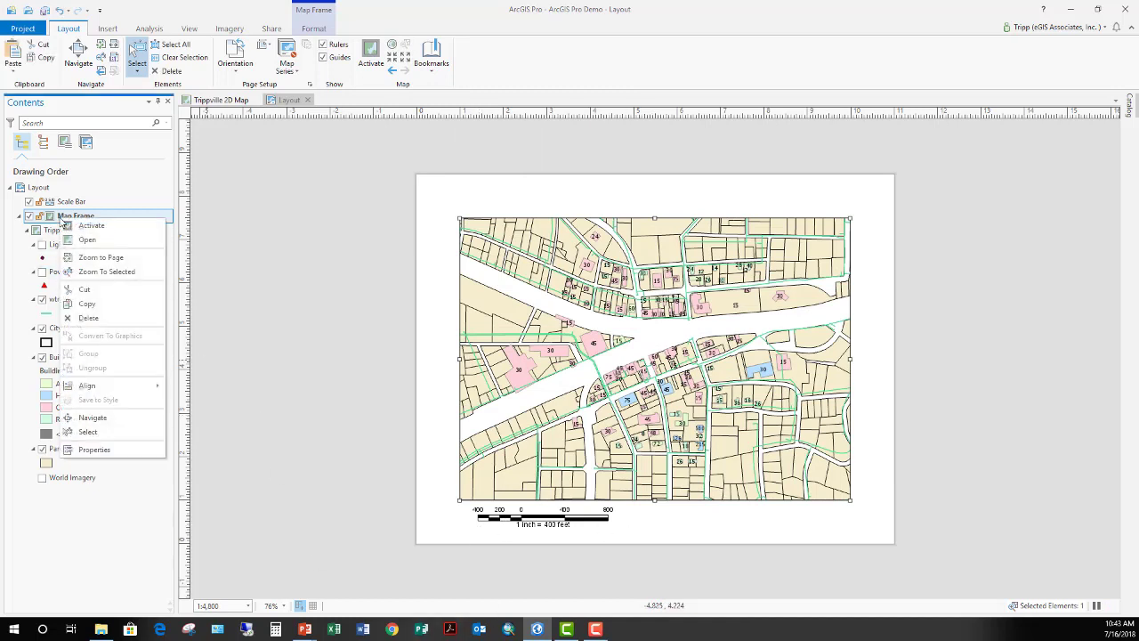
right_click(52, 231)
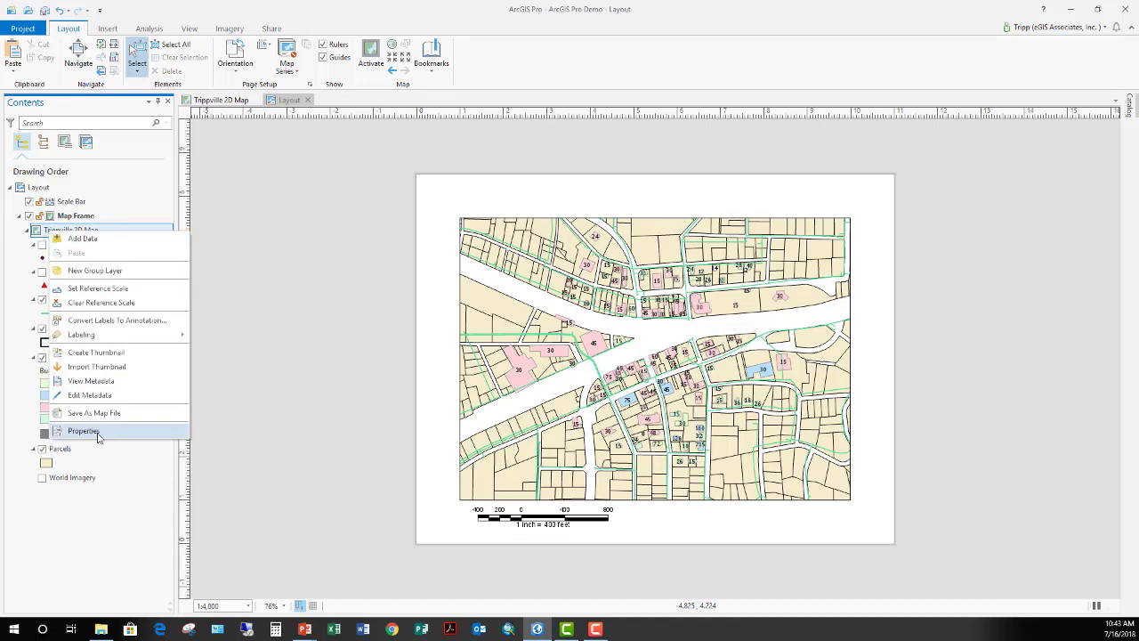
right_click(90, 217)
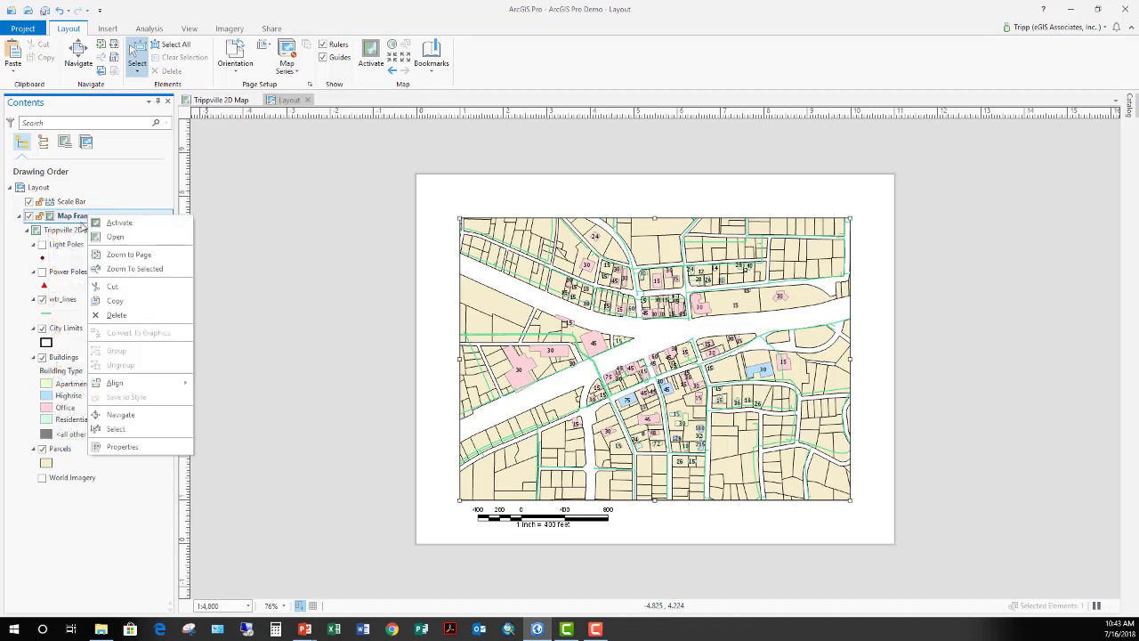
left_click(142, 447)
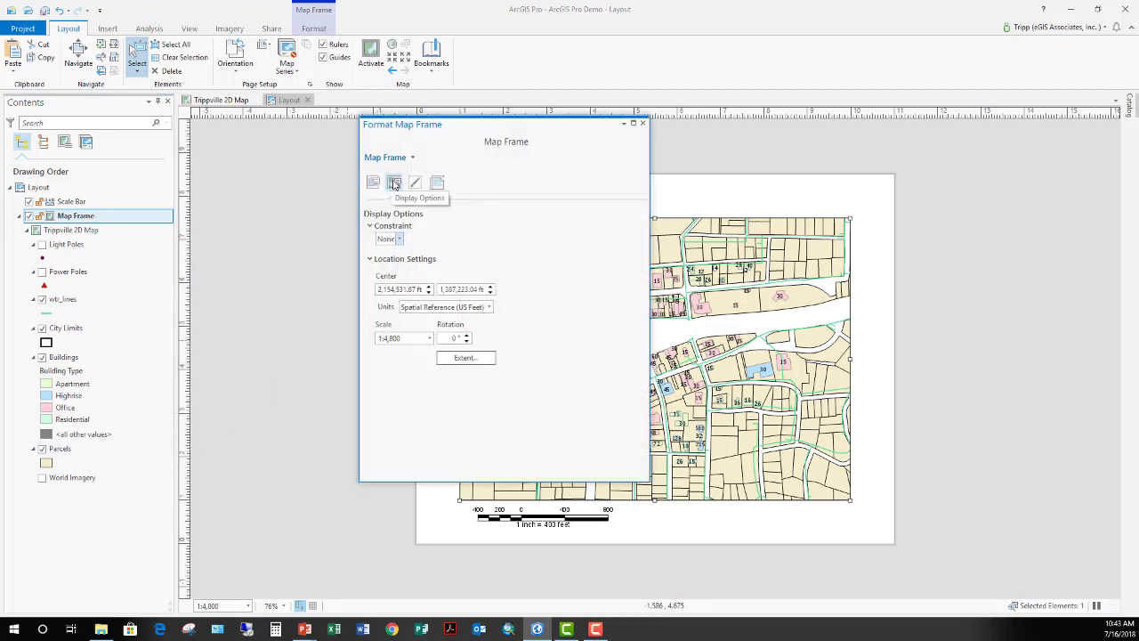
left_click(399, 239)
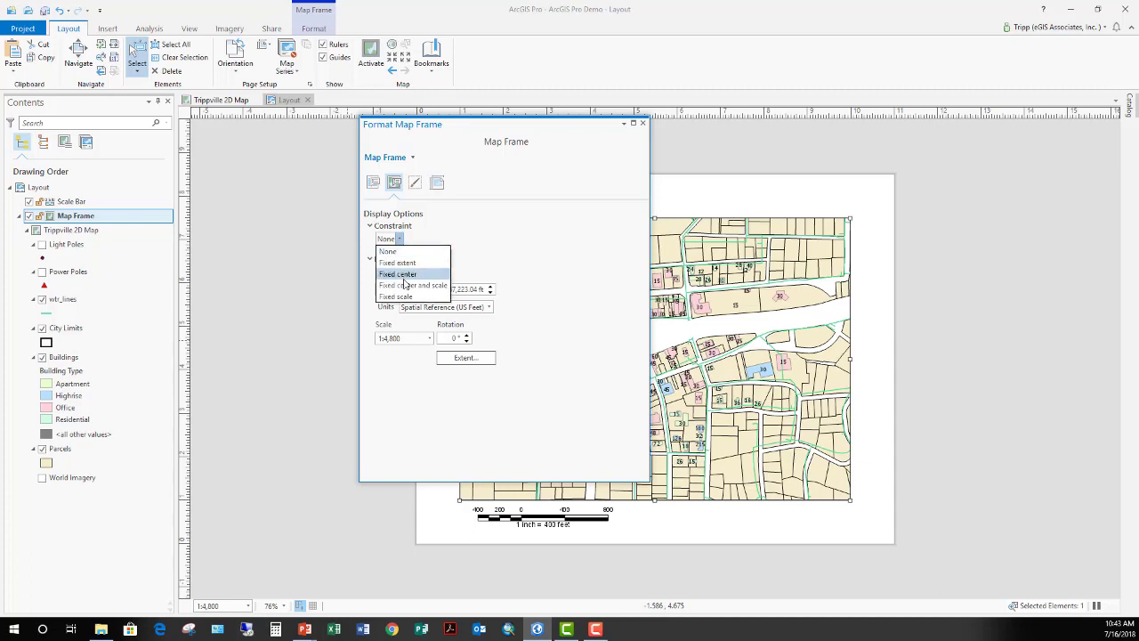
left_click(405, 286)
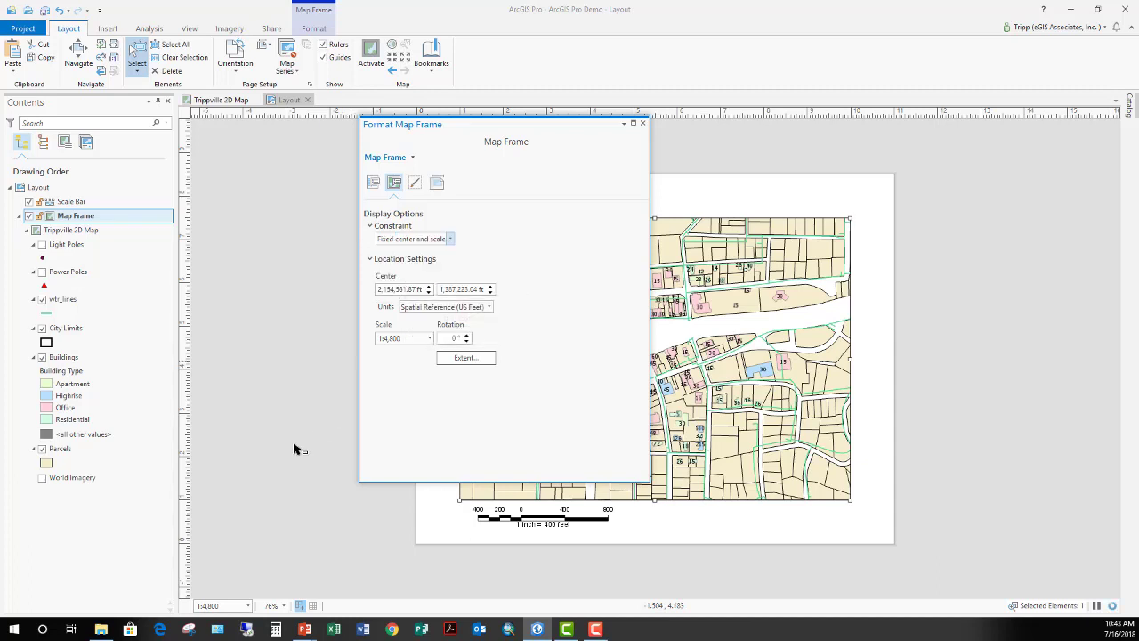
left_click(643, 125)
- Activate the map frame and close activation to confirm the lock holds
left_click(370, 53)
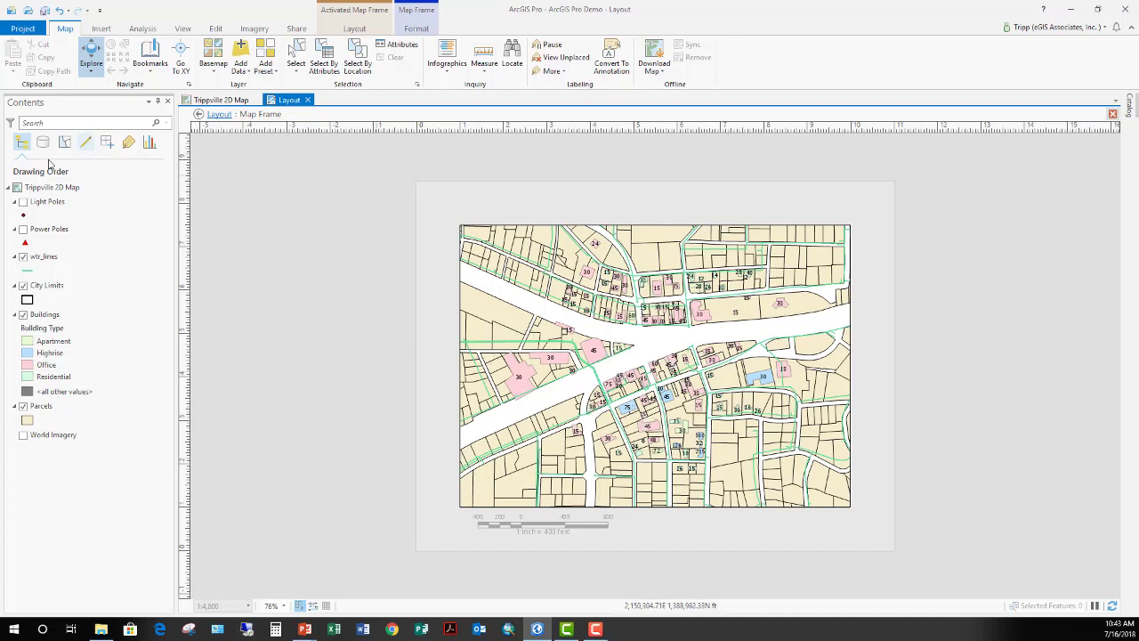
left_click(365, 30)
left_click(83, 52)
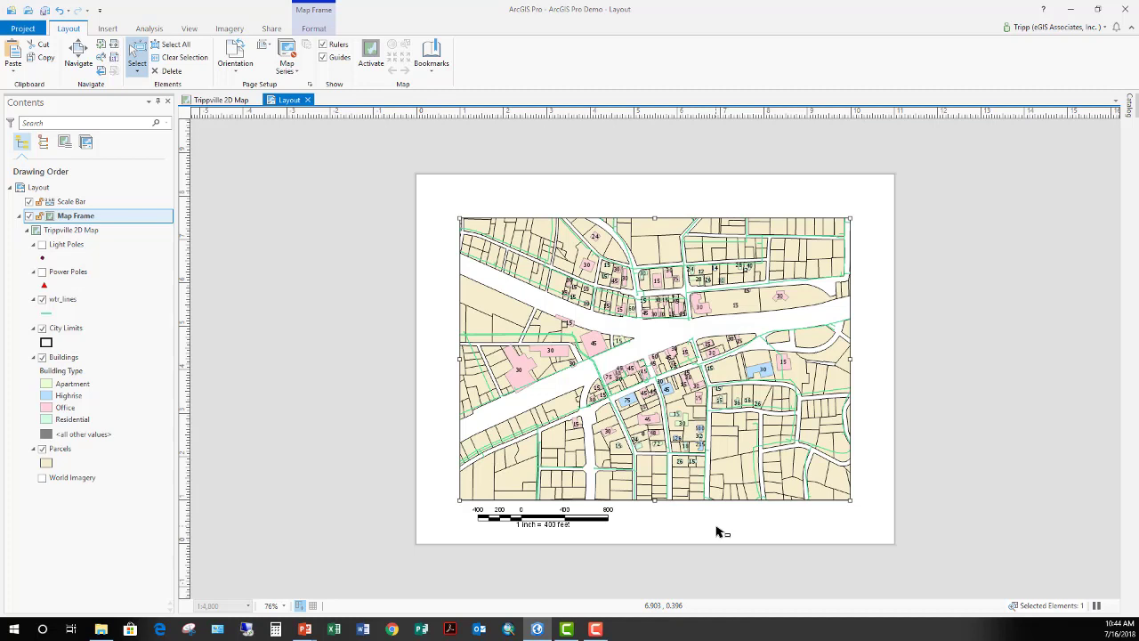
- Leave ArcGIS Pro and return to the presentation's Demonstration slide
key("alt")
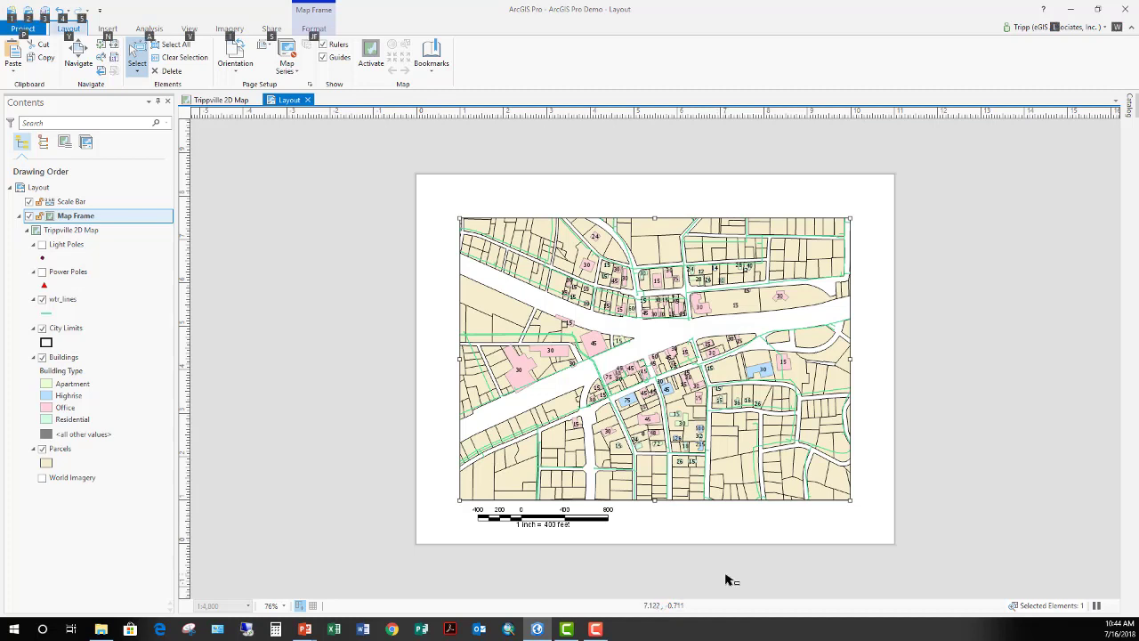